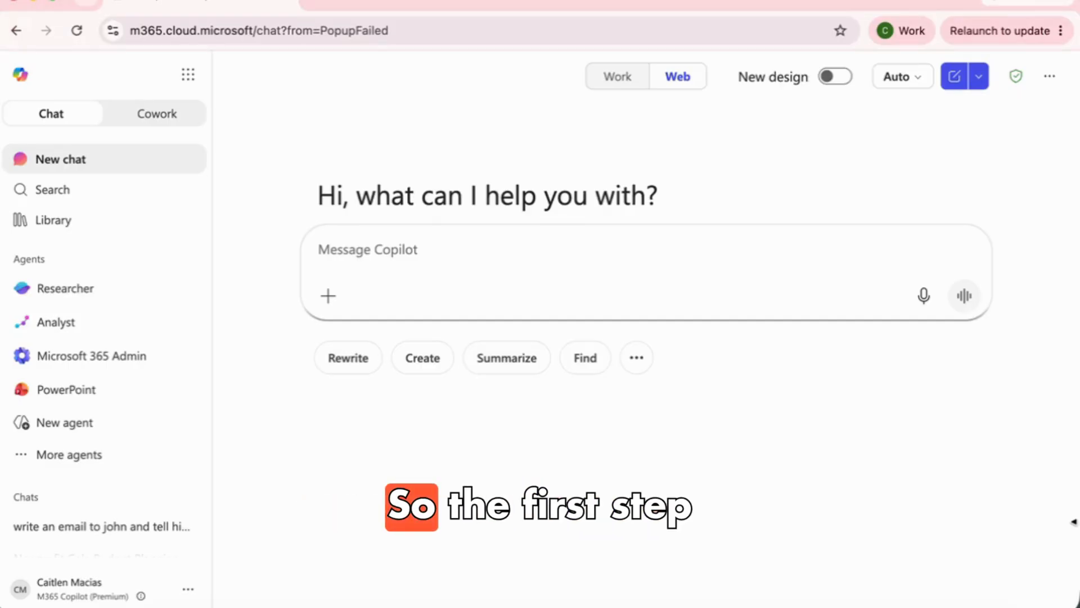
Switch Microsoft 365 Copilot to drafting a new Word document
{"action": "left_click", "coordinate": [327, 297]}
{"action": "mouse_move", "coordinate": [388, 552]}
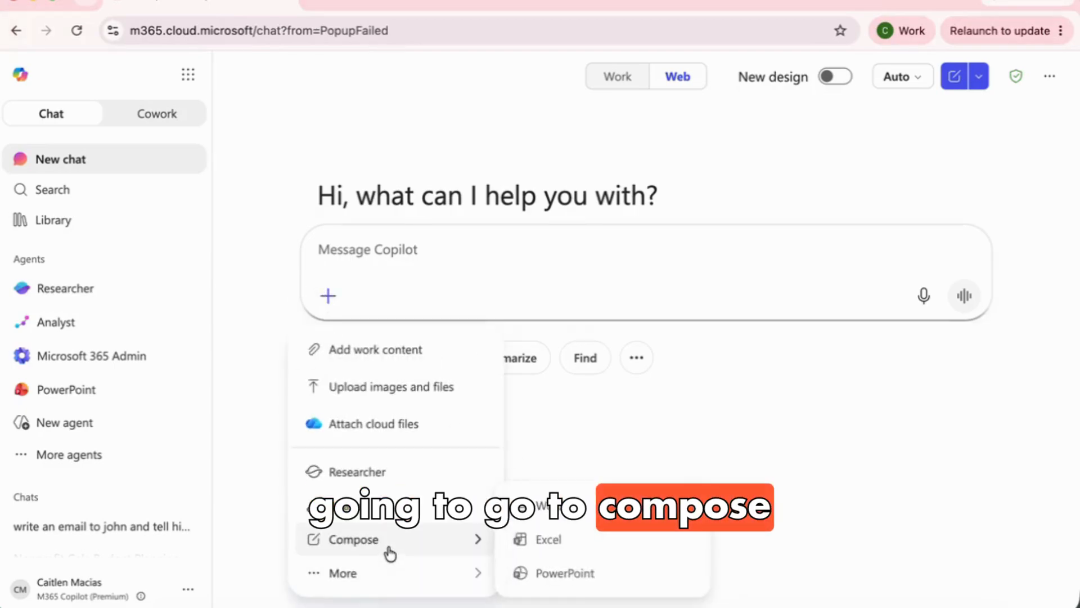
{"action": "left_click", "coordinate": [550, 515]}
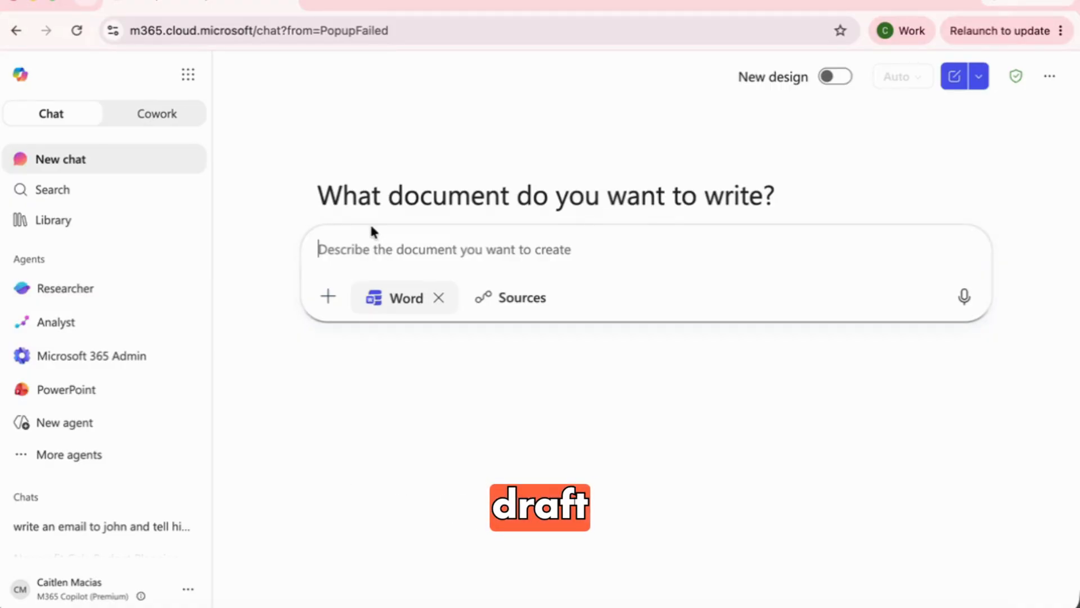
Write the prompt for an August 2nd meeting agenda covering budget, themes, ticket price, venue and catering
{"action": "type", "text": "Draft a"}
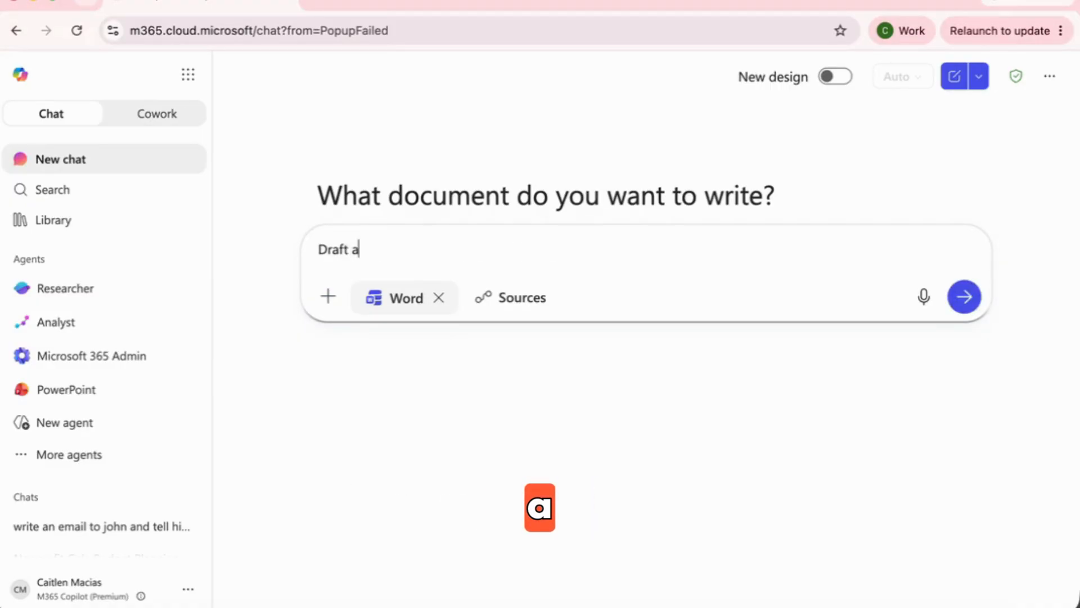
{"action": "type", "text": " meeting agenda "}
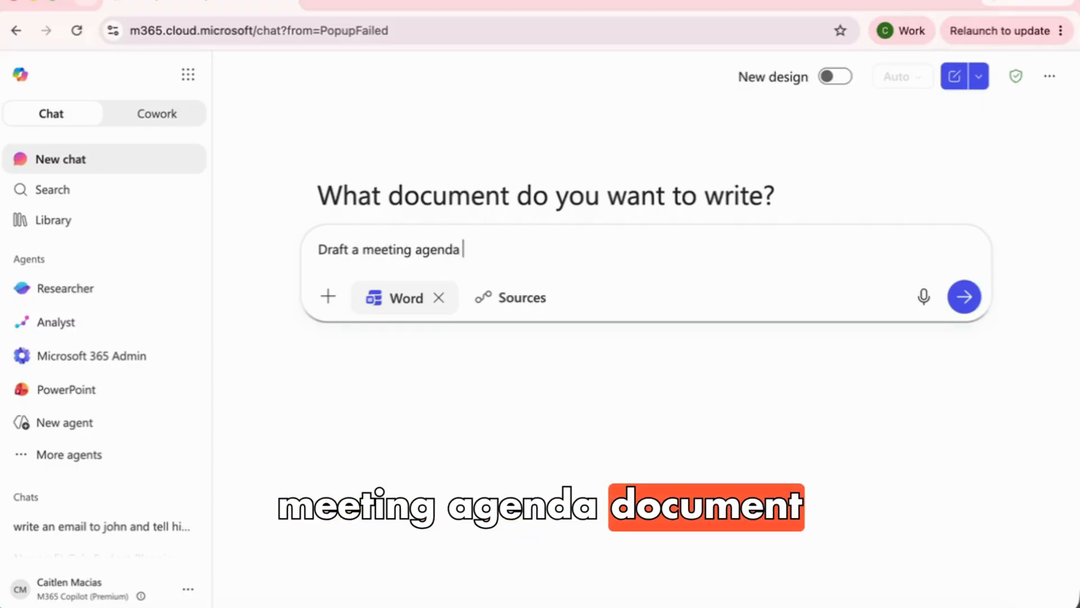
{"action": "type", "text": "document fo"}
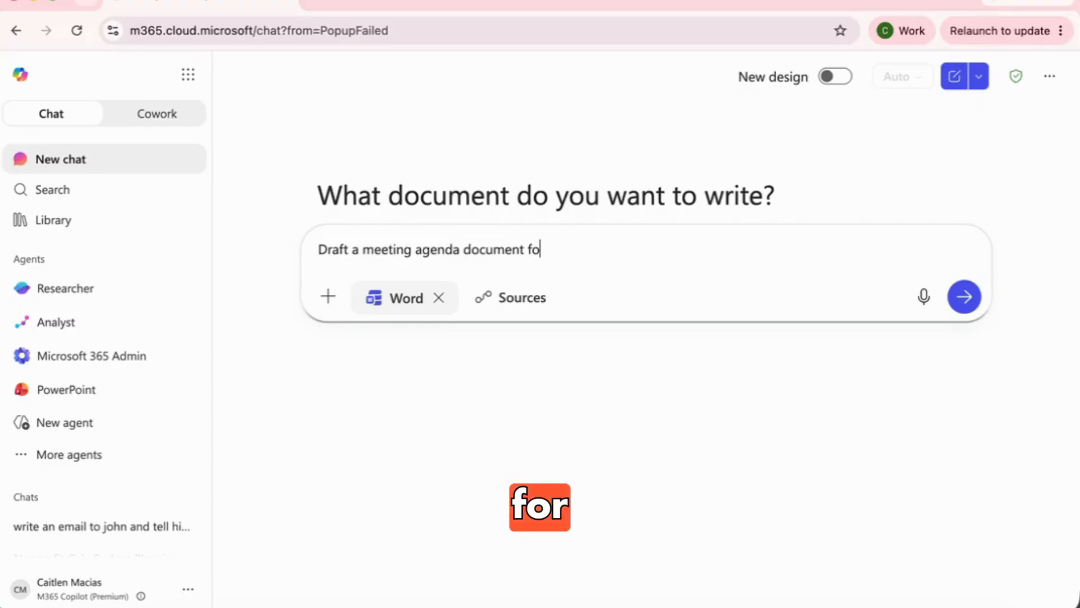
{"action": "type", "text": "r a meeting on August 2nd between John sm"}
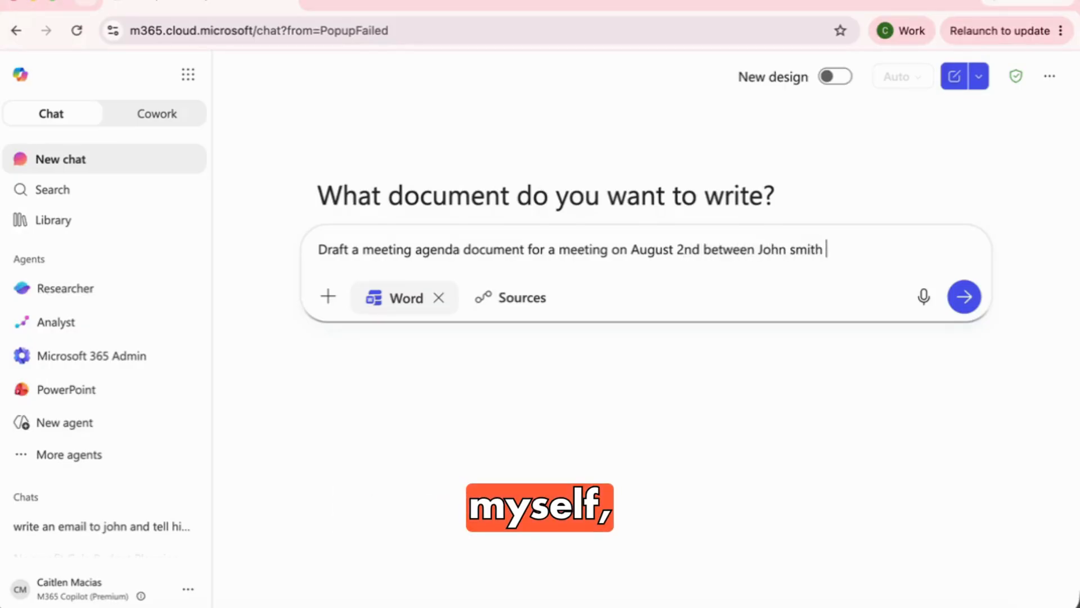
{"action": "type", "text": "ith, myself, and"}
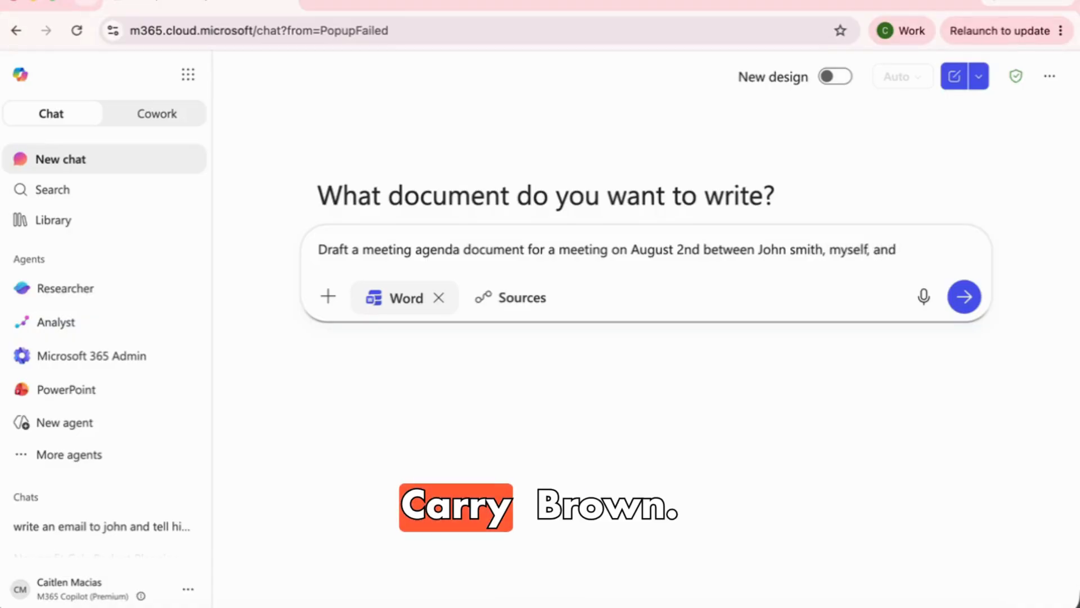
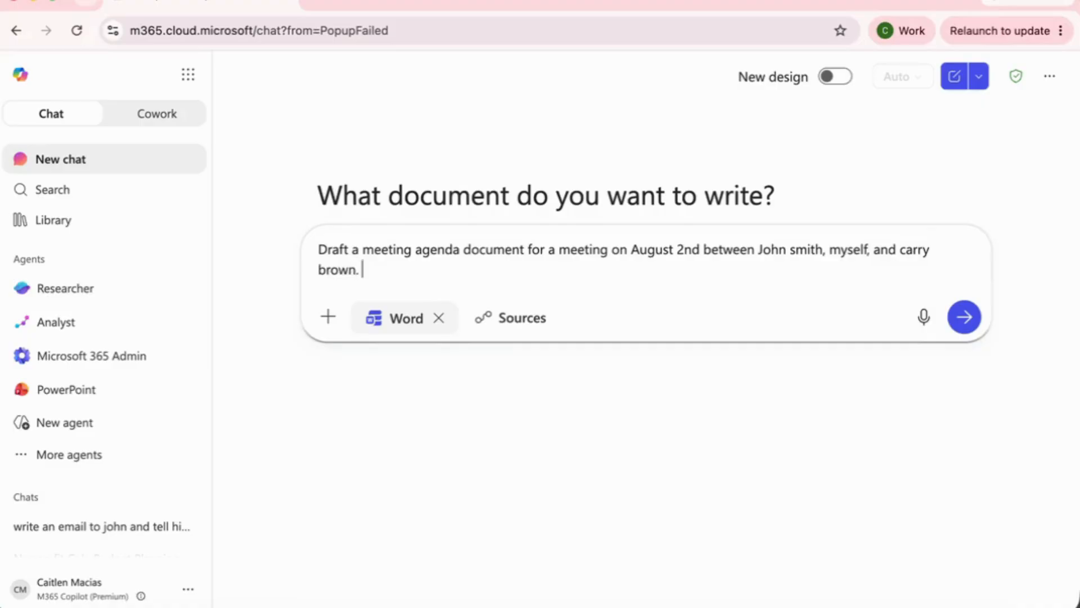
{"action": "type", "text": ". include t"}
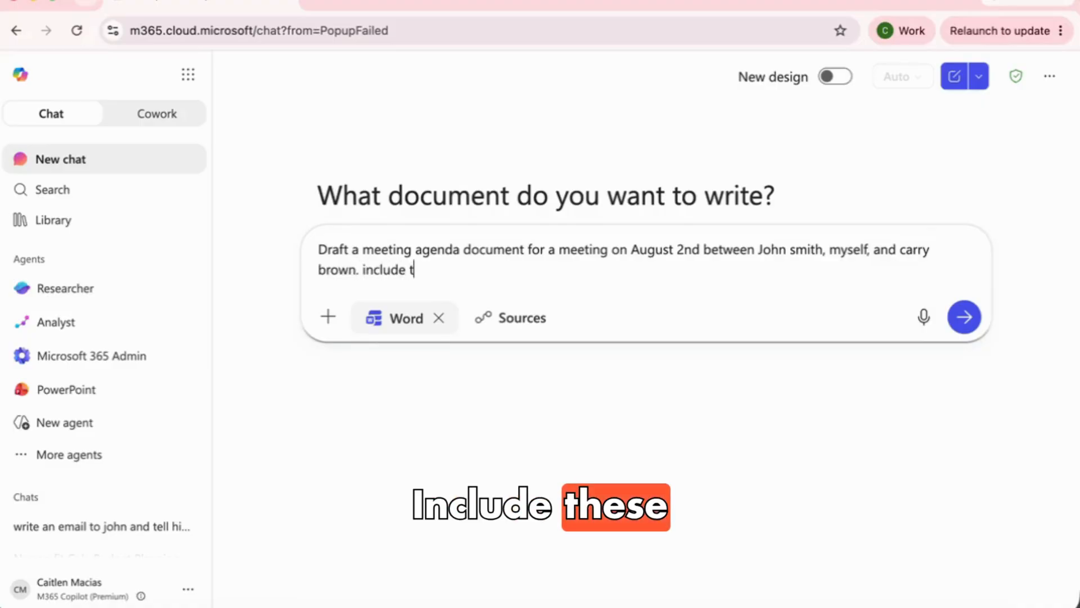
{"action": "type", "text": "hese agegnda items: "}
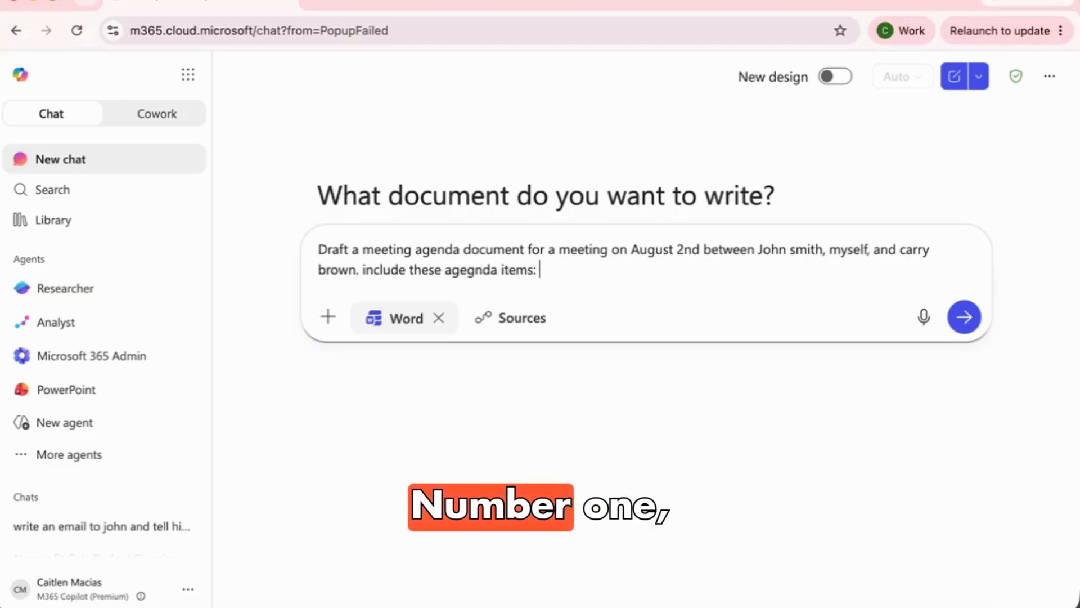
{"action": "type", "text": "Review the"}
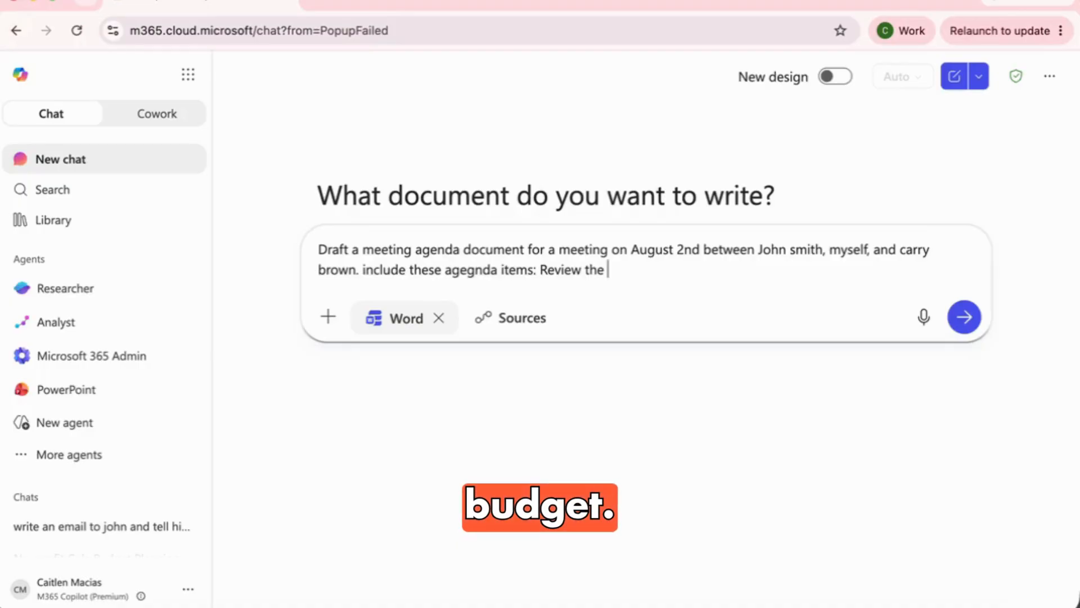
{"action": "type", "text": " Budget for the gala from last year, discuss theme"}
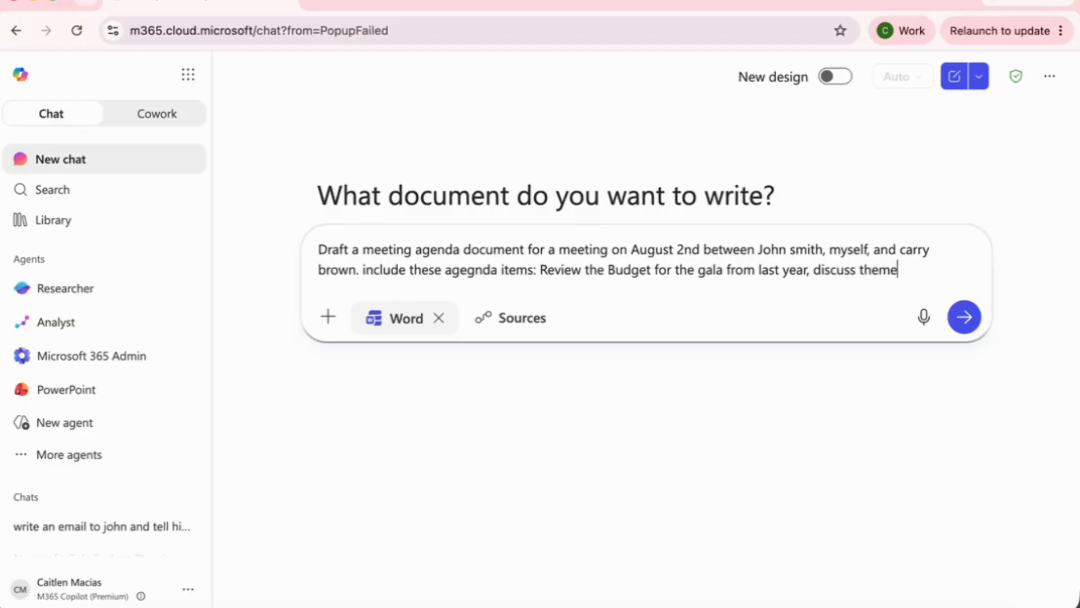
{"action": "type", "text": "for the year, and "}
{"action": "type", "text": "talk about inc"}
{"action": "type", "text": "rease in ticket "}
{"action": "type", "text": "pric"}
{"action": "type", "text": "e, "}
{"action": "type", "text": "co"}
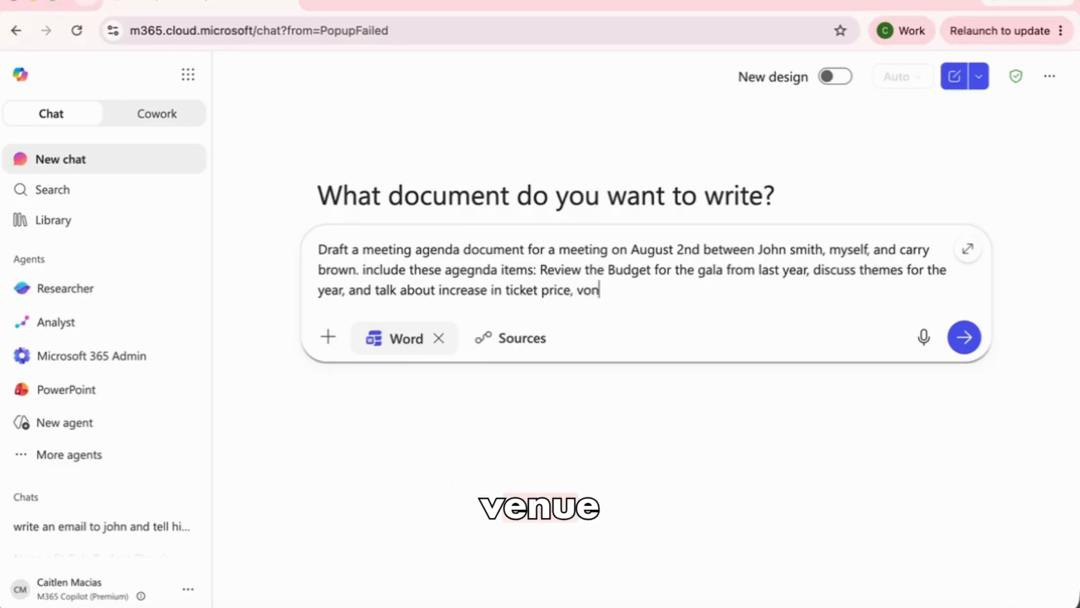
{"action": "type", "text": "nfirm v"}
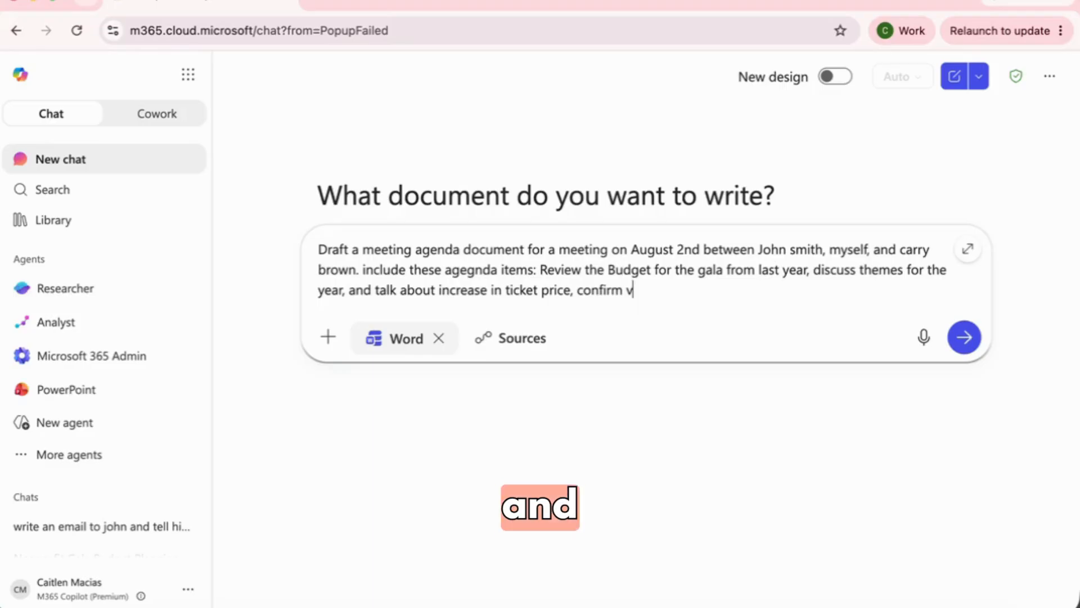
{"action": "type", "text": "enue "}
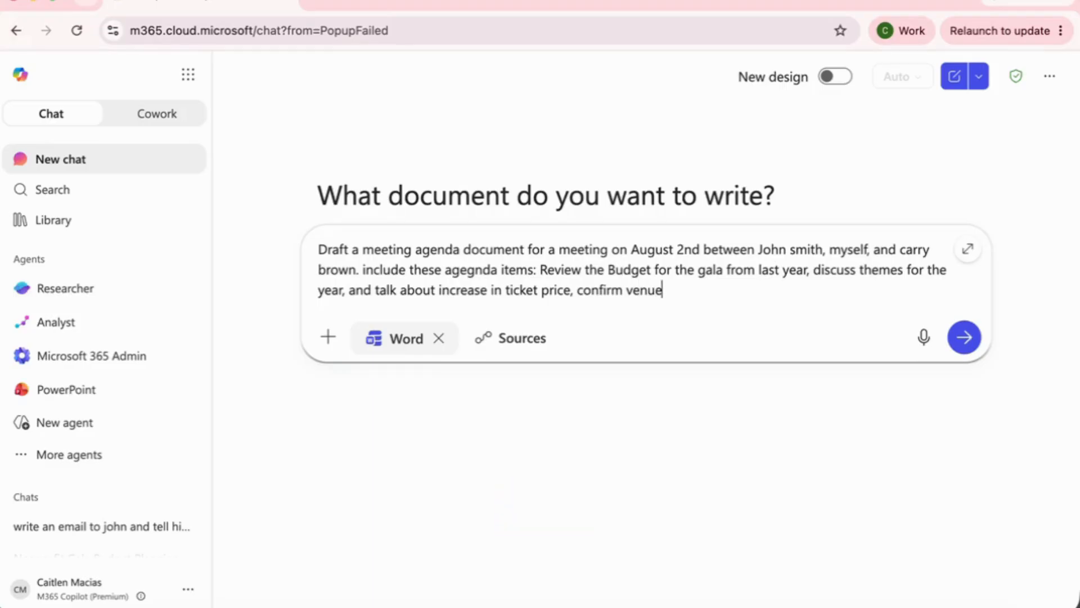
{"action": "type", "text": ", and cat"}
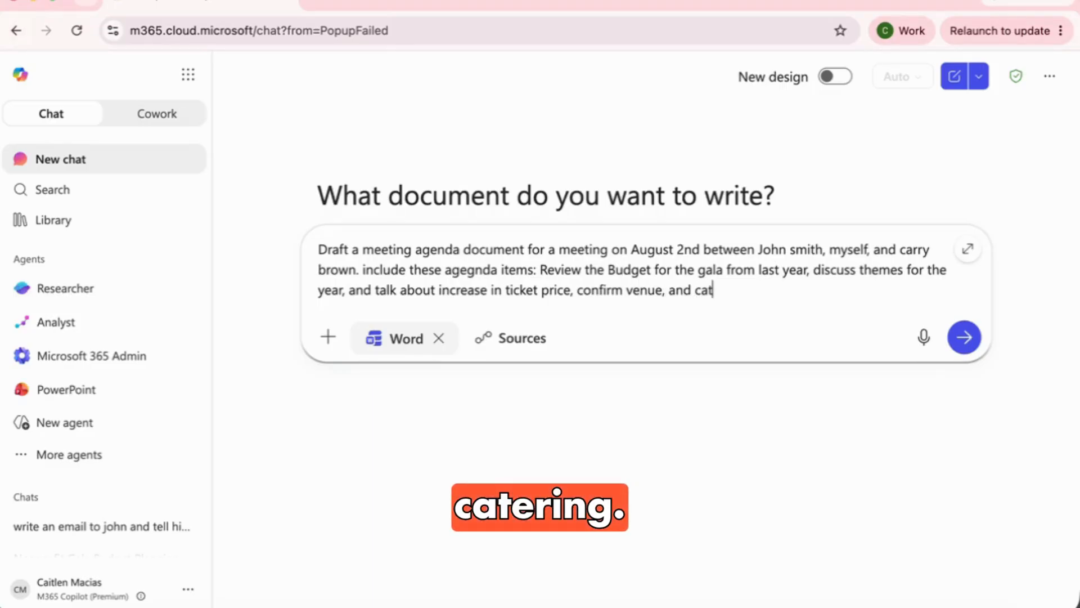
{"action": "type", "text": "ering. "}
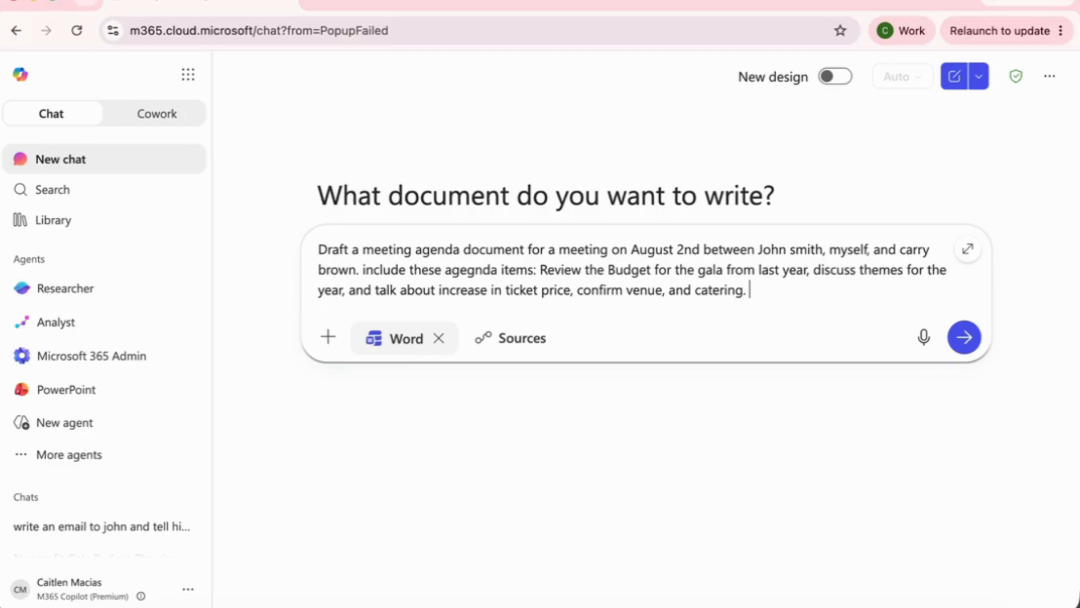
{"action": "type", "text": "make sure agenda is concise"}
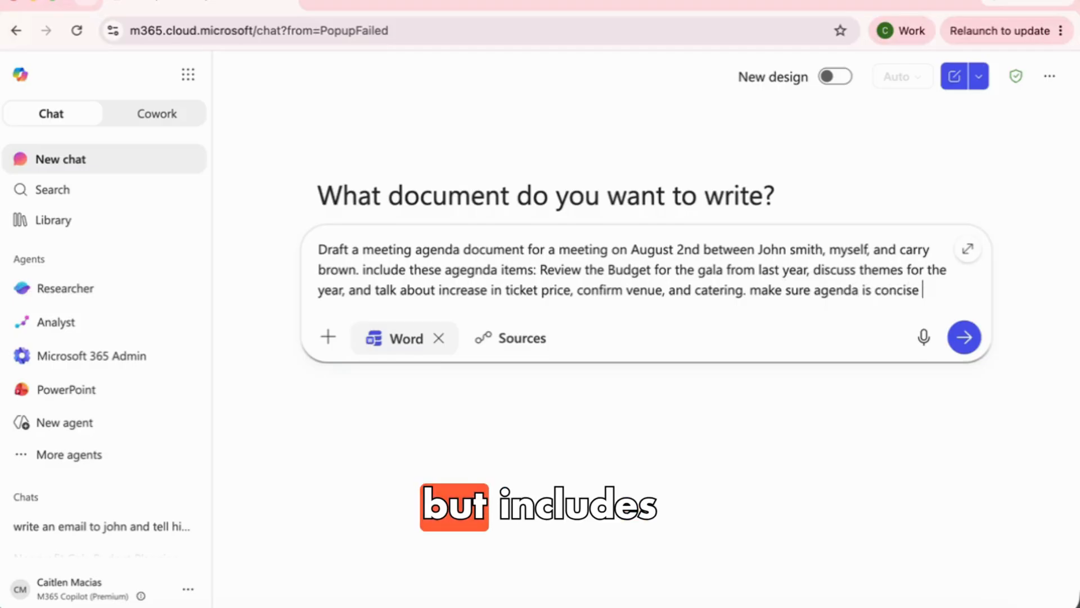
{"action": "type", "text": " but includes "}
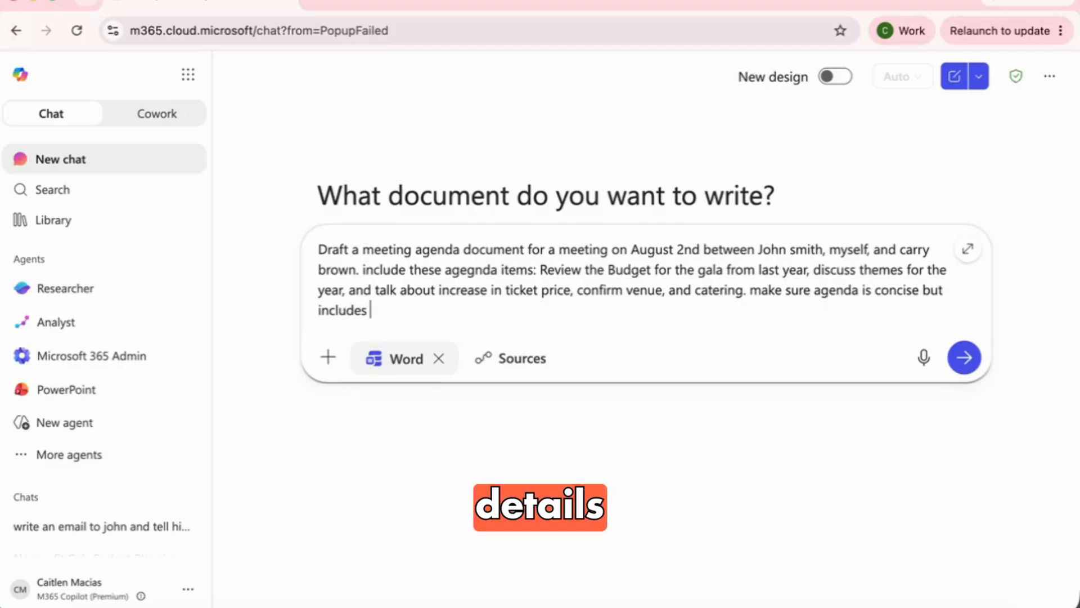
{"action": "type", "text": "detials"}
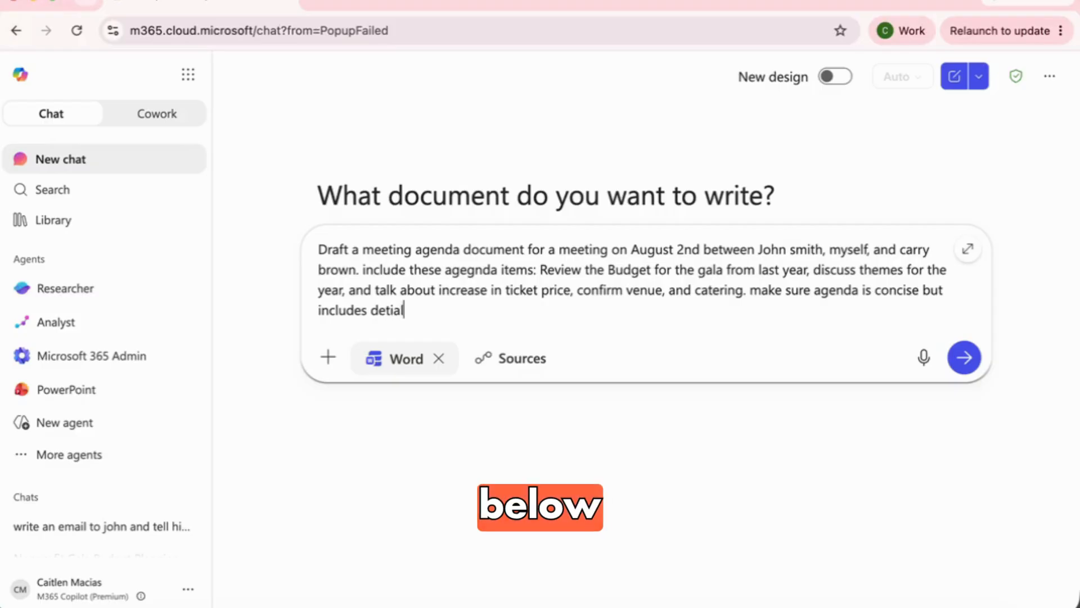
{"action": "key", "text": "BackSpace"}
{"action": "key", "text": "BackSpace"}
{"action": "type", "text": "ls below each ag"}
{"action": "key", "text": "BackSpace"}
{"action": "type", "text": "ction item."}
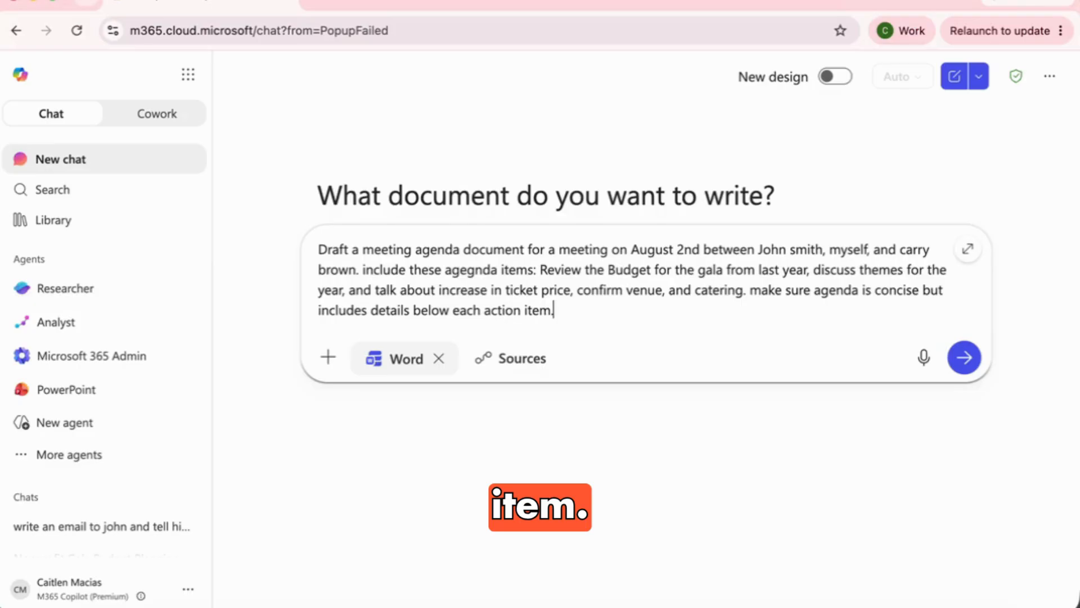
Submit the agenda prompt so Copilot creates GalaPlanningMeetingAgenda in OneDrive
{"action": "left_click", "coordinate": [966, 359]}
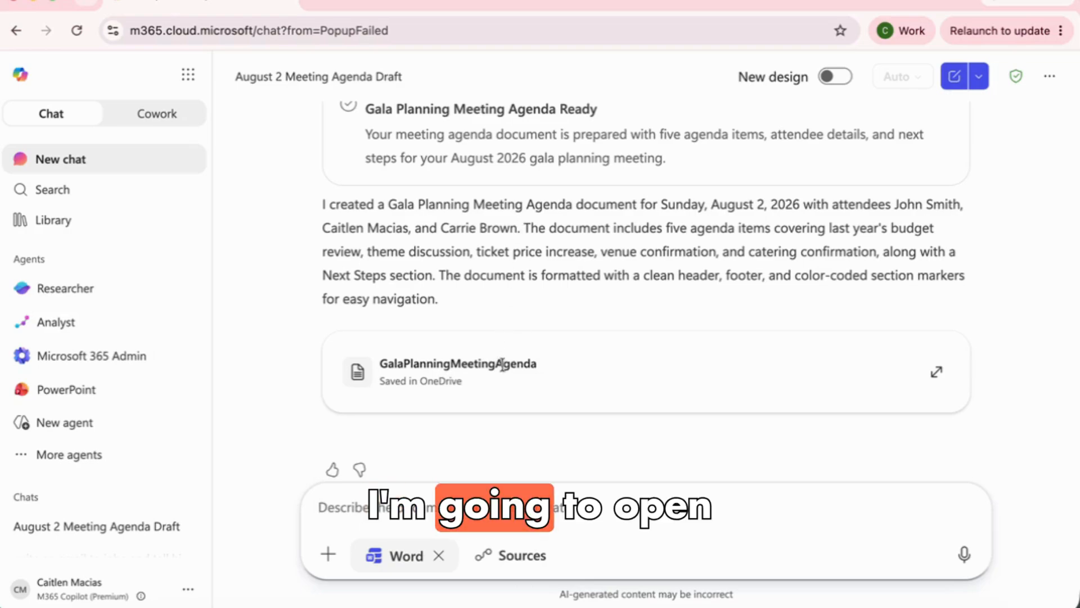
{"action": "scroll", "coordinate": [503, 366], "scroll_direction": "up", "scroll_amount": 2}
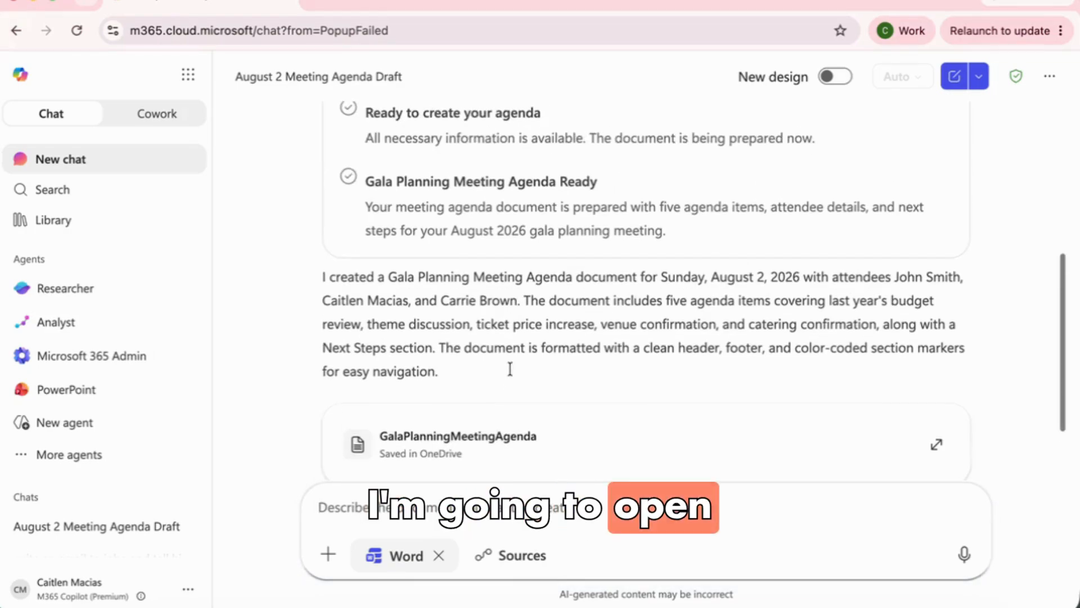
Preview the GalaPlanningMeetingAgenda document beside the chat and look through its formatted agenda
{"action": "left_click", "coordinate": [936, 444]}
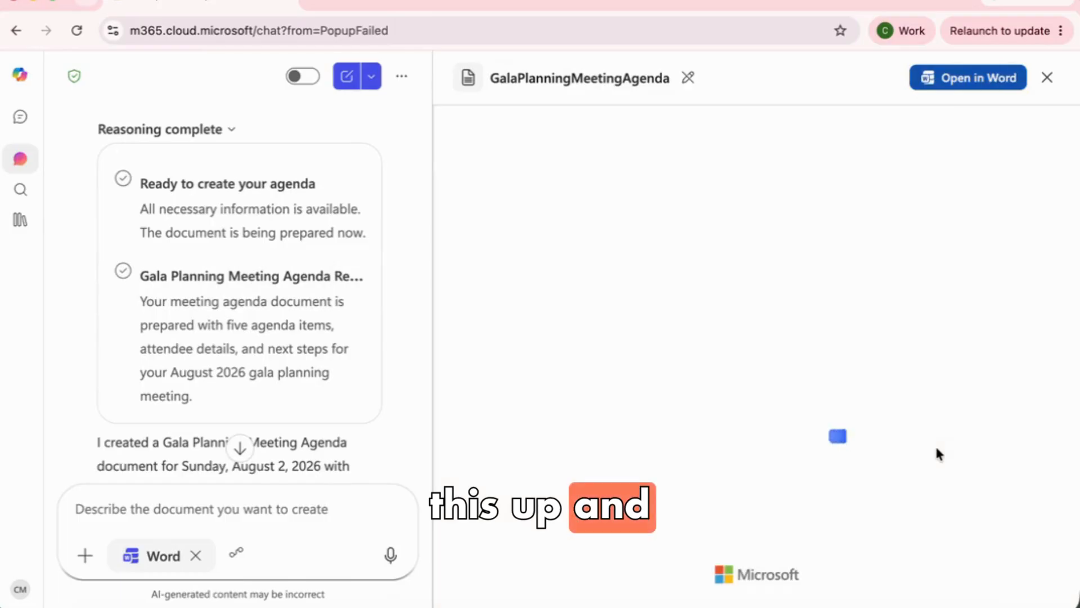
{"action": "scroll", "coordinate": [936, 452], "scroll_direction": "down", "scroll_amount": 3}
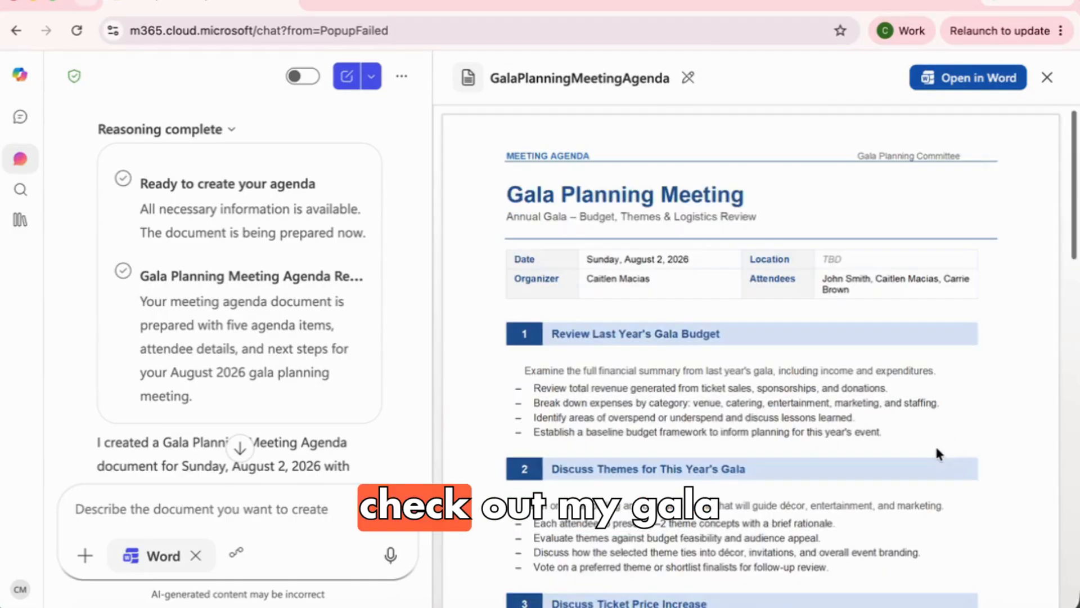
{"action": "scroll", "coordinate": [936, 449], "scroll_direction": "down", "scroll_amount": 7}
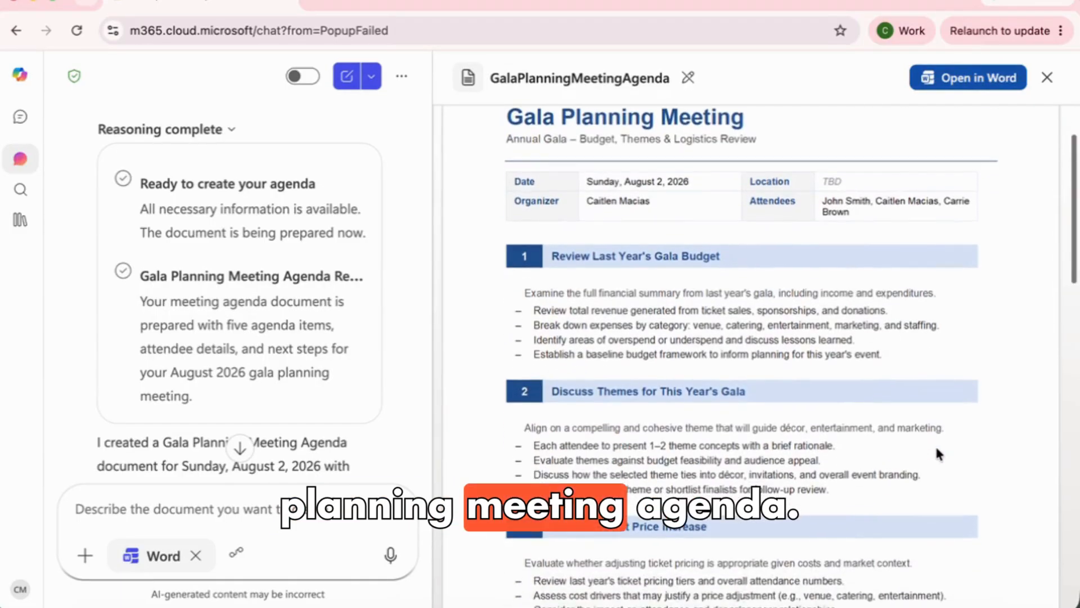
{"action": "scroll", "coordinate": [937, 453], "scroll_direction": "down", "scroll_amount": 4}
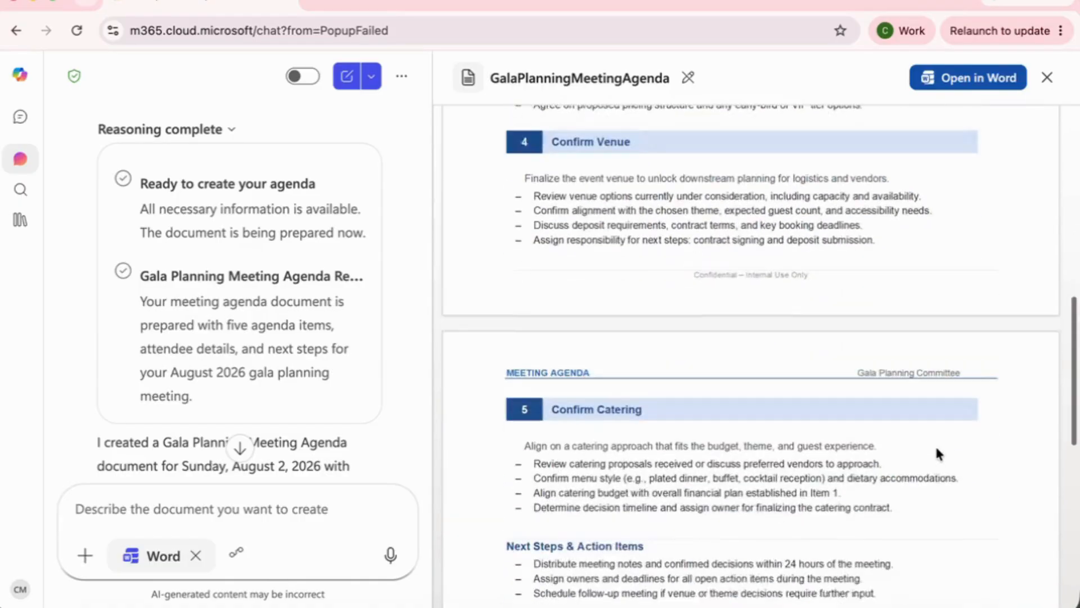
{"action": "scroll", "coordinate": [937, 453], "scroll_direction": "up", "scroll_amount": 10}
{"action": "scroll", "coordinate": [935, 444], "scroll_direction": "up", "scroll_amount": 1}
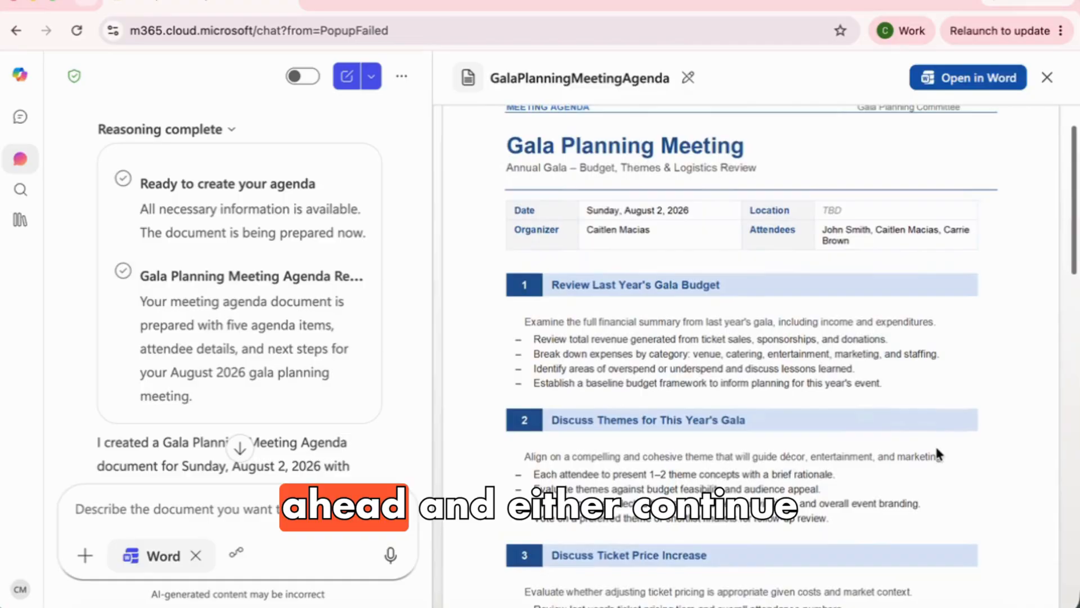
{"action": "left_click", "coordinate": [297, 502]}
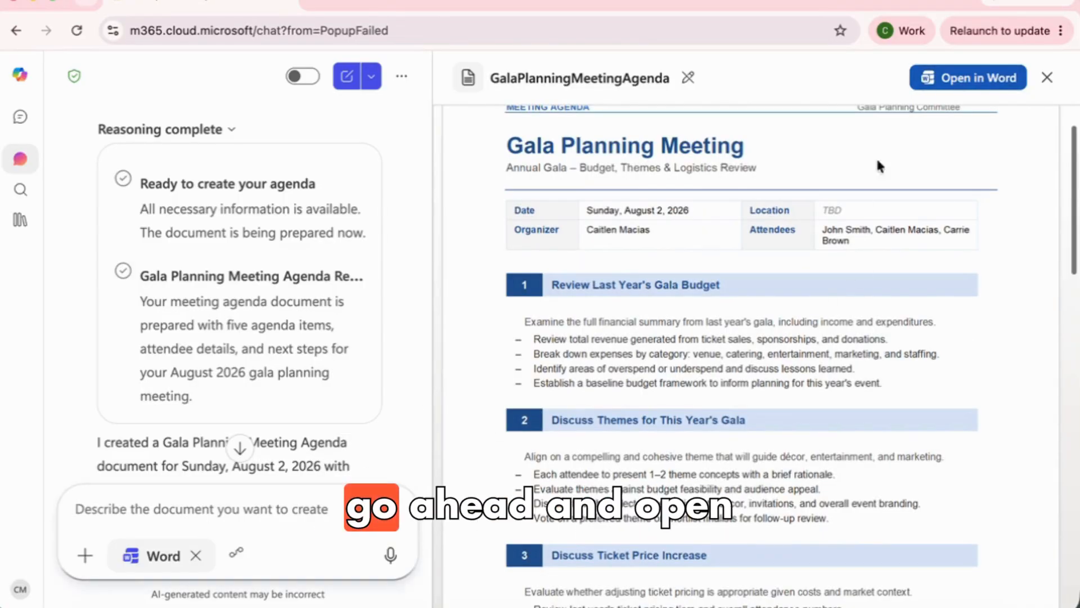
Open the agenda in Word for the web and expand its Summary banner
{"action": "left_click", "coordinate": [949, 83]}
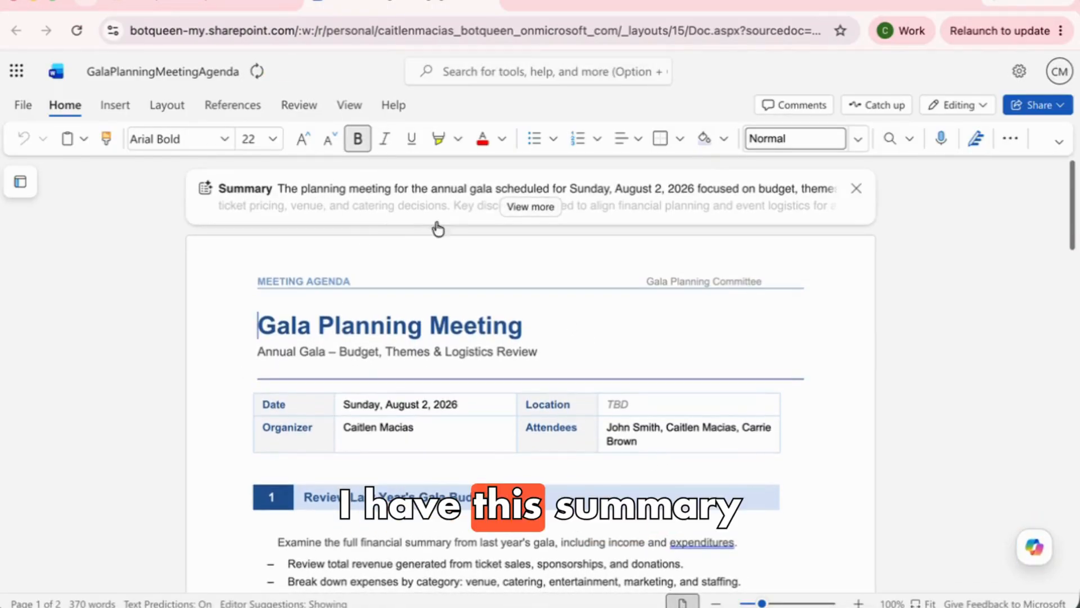
{"action": "left_click", "coordinate": [530, 208]}
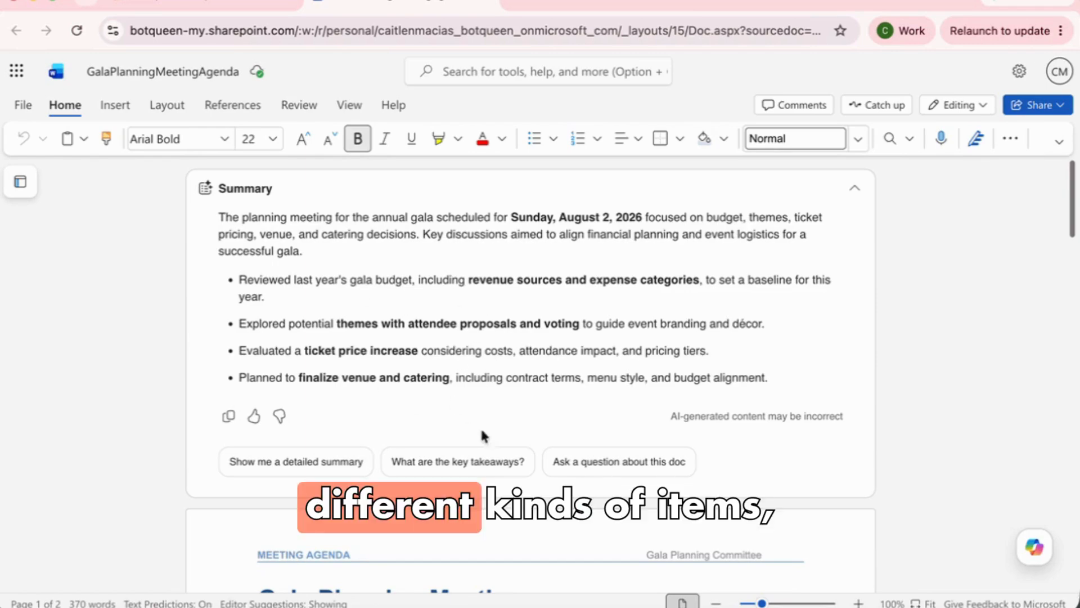
{"action": "scroll", "coordinate": [474, 416], "scroll_direction": "down", "scroll_amount": 8}
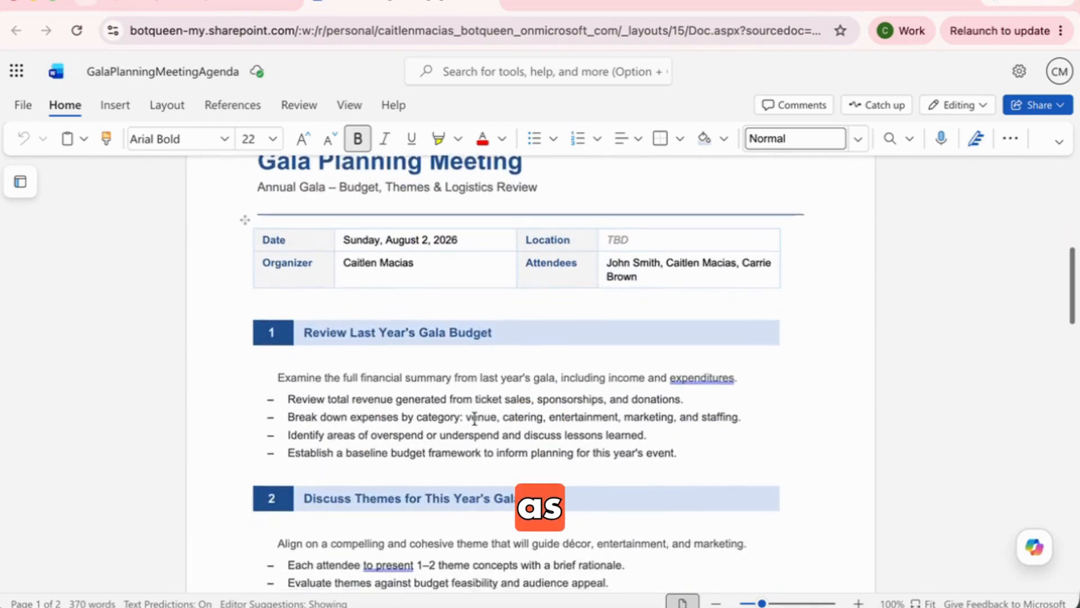
{"action": "scroll", "coordinate": [475, 419], "scroll_direction": "down", "scroll_amount": 4}
{"action": "scroll", "coordinate": [474, 419], "scroll_direction": "down", "scroll_amount": 6}
{"action": "scroll", "coordinate": [475, 419], "scroll_direction": "down", "scroll_amount": 5}
{"action": "scroll", "coordinate": [474, 418], "scroll_direction": "up", "scroll_amount": 20}
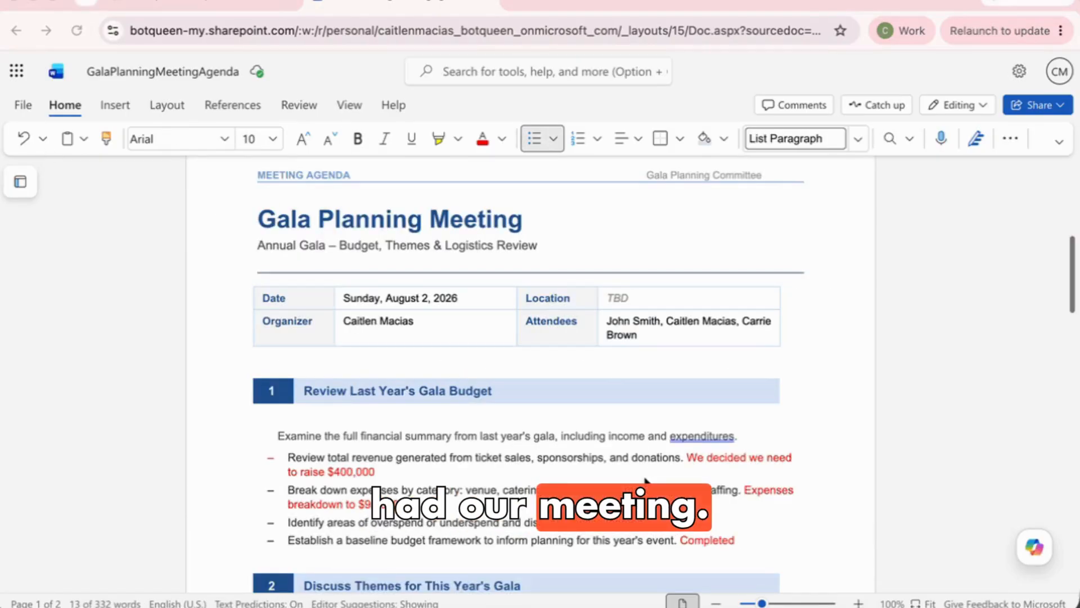
Review the red notes on the Breakers Palm Beach venue, deposit and catering owners
{"action": "scroll", "coordinate": [646, 481], "scroll_direction": "down", "scroll_amount": 3}
{"action": "scroll", "coordinate": [646, 481], "scroll_direction": "down", "scroll_amount": 9}
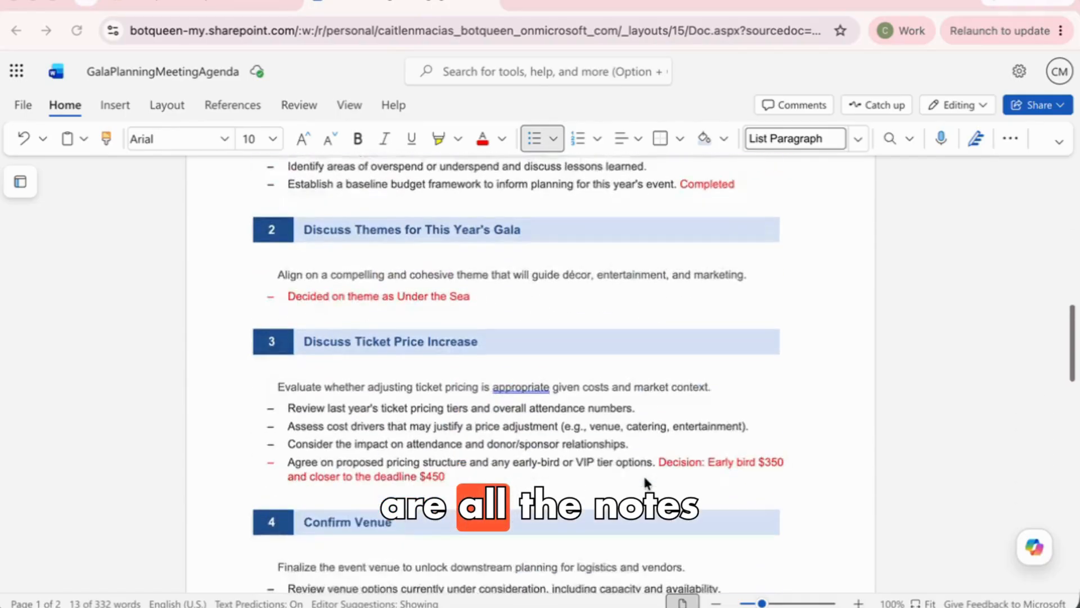
{"action": "scroll", "coordinate": [646, 478], "scroll_direction": "down", "scroll_amount": 2}
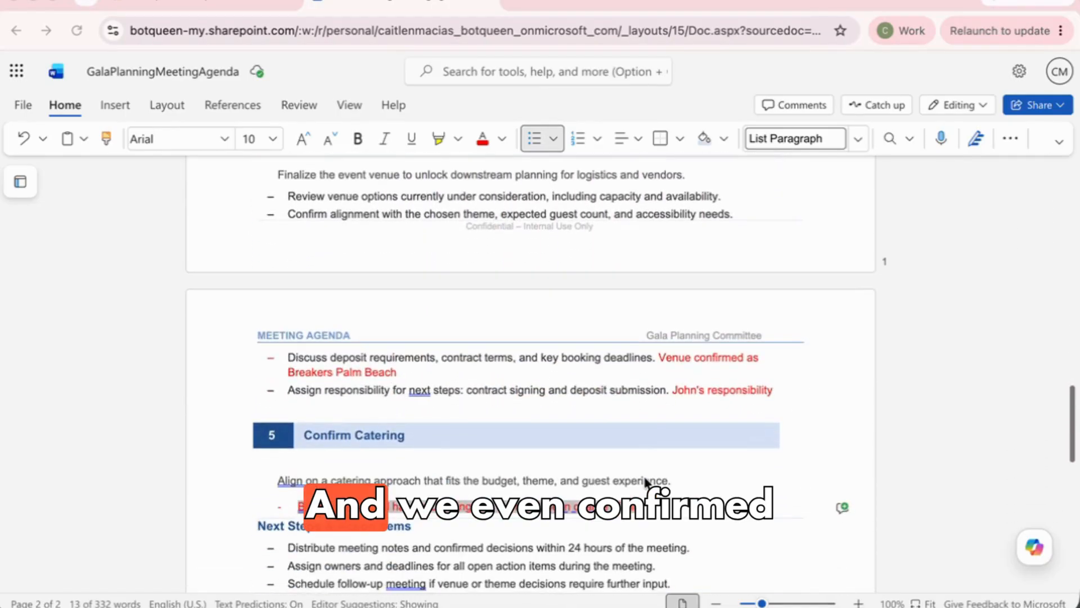
{"action": "left_click", "coordinate": [642, 415]}
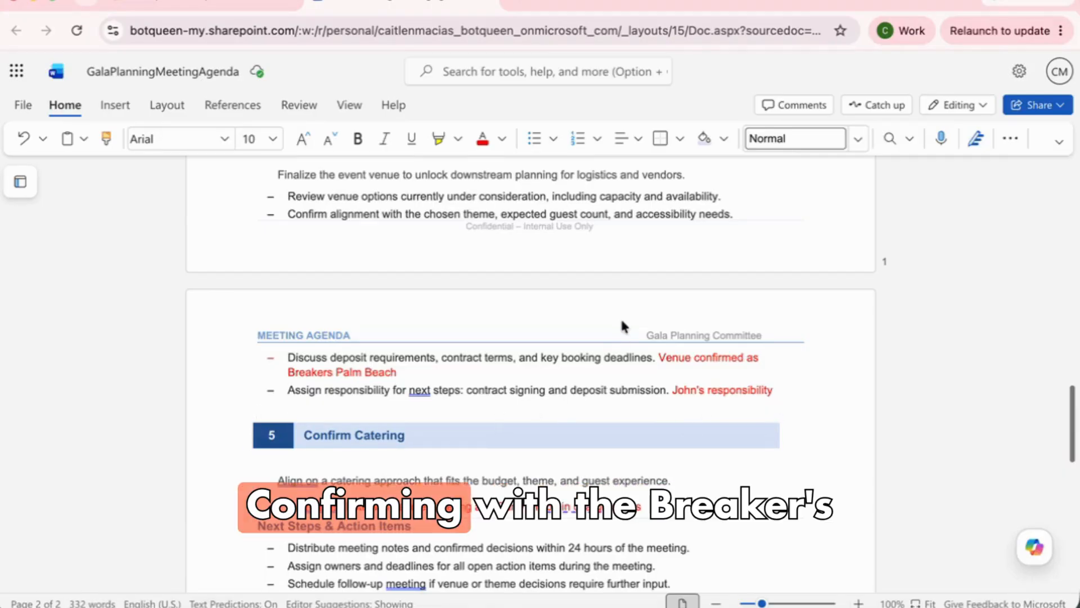
{"action": "scroll", "coordinate": [620, 318], "scroll_direction": "up", "scroll_amount": 2}
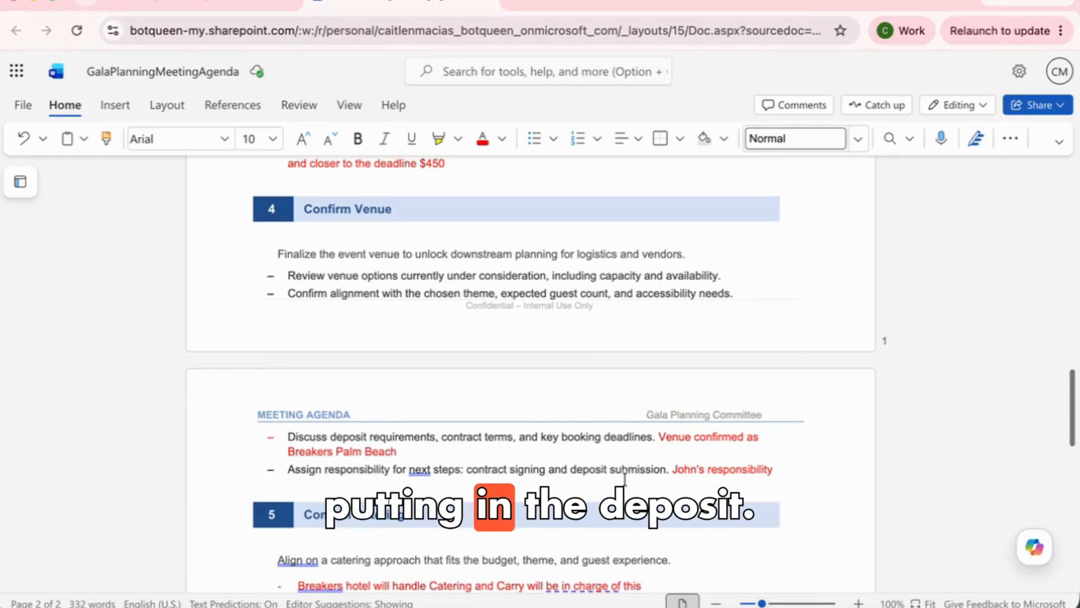
{"action": "mouse_move", "coordinate": [1043, 545]}
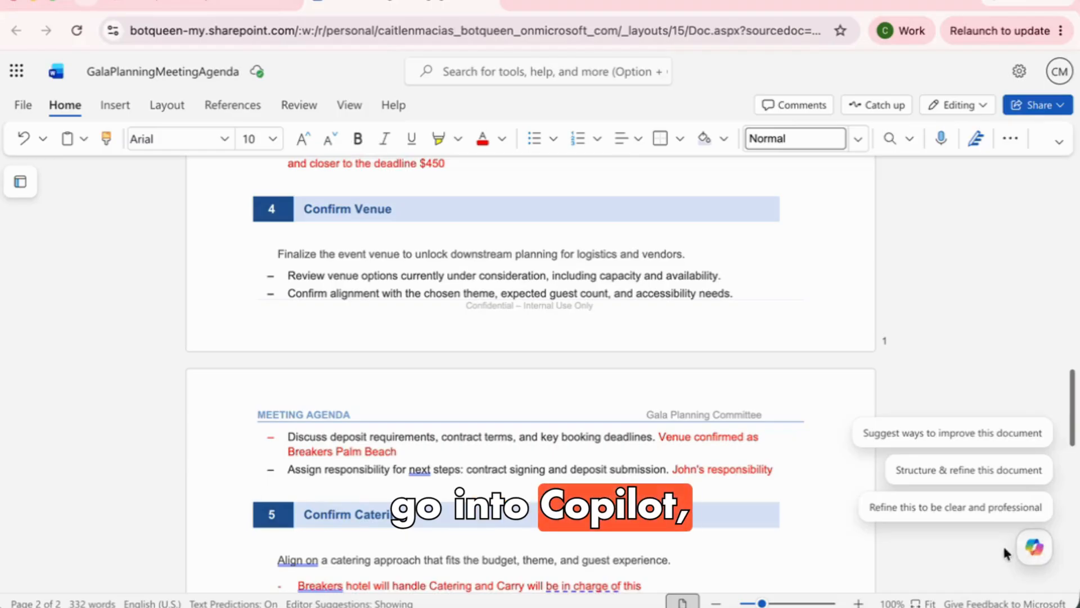
Open Copilot in Chat only mode and start asking for a meeting summary and action-item owners
{"action": "left_click", "coordinate": [1034, 546]}
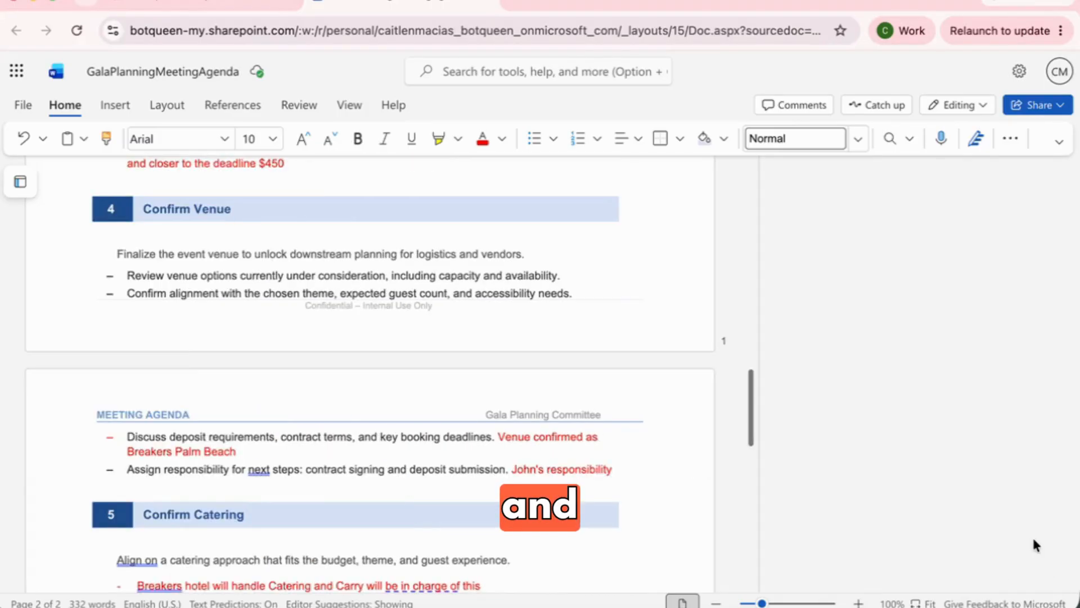
{"action": "left_click", "coordinate": [850, 338]}
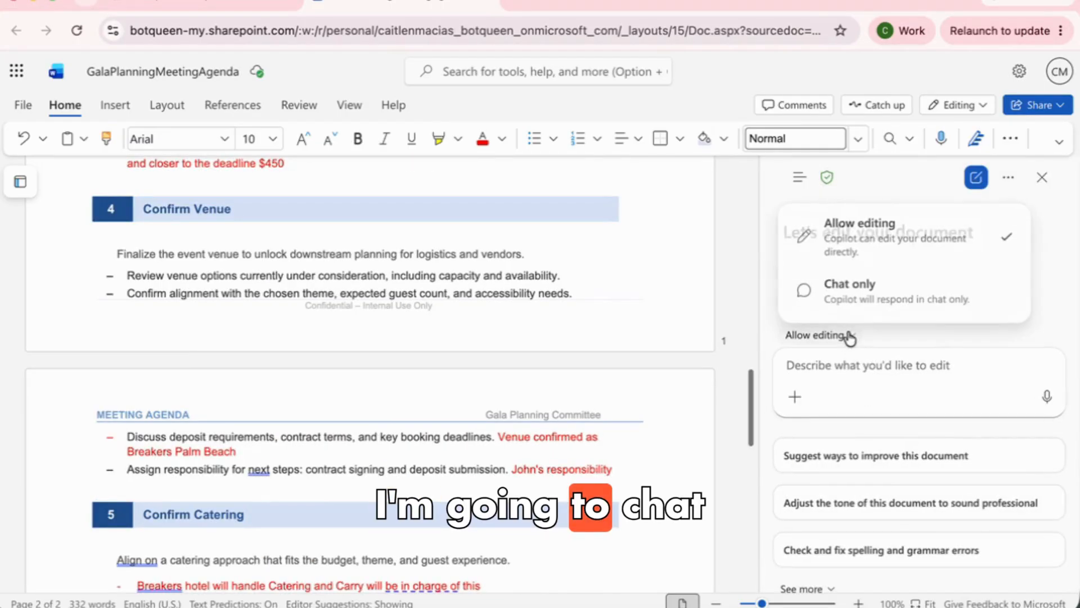
{"action": "left_click", "coordinate": [859, 298]}
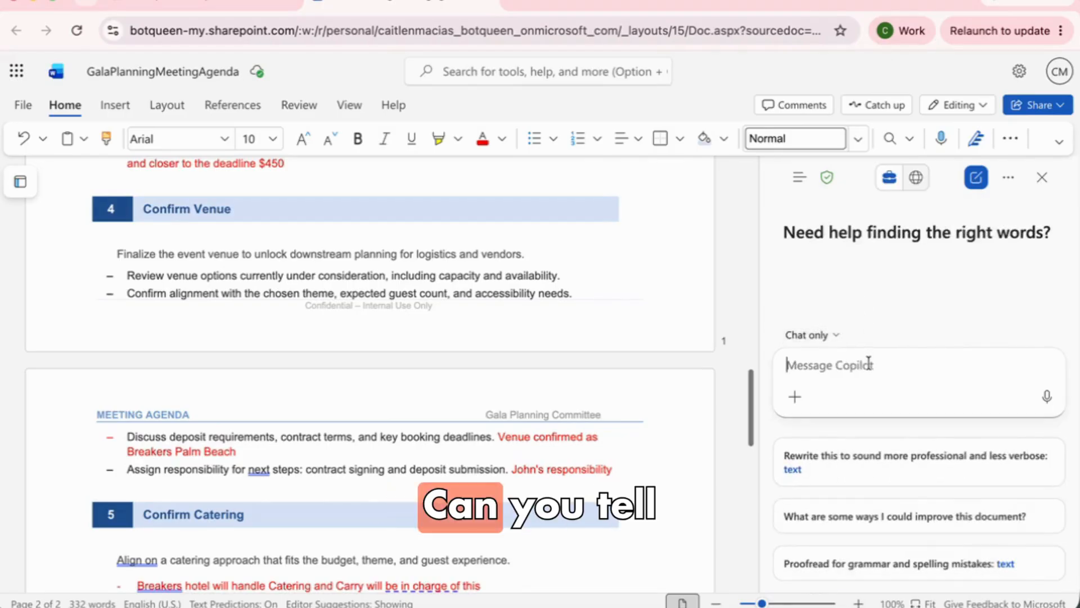
{"action": "type", "text": "Can you tell"}
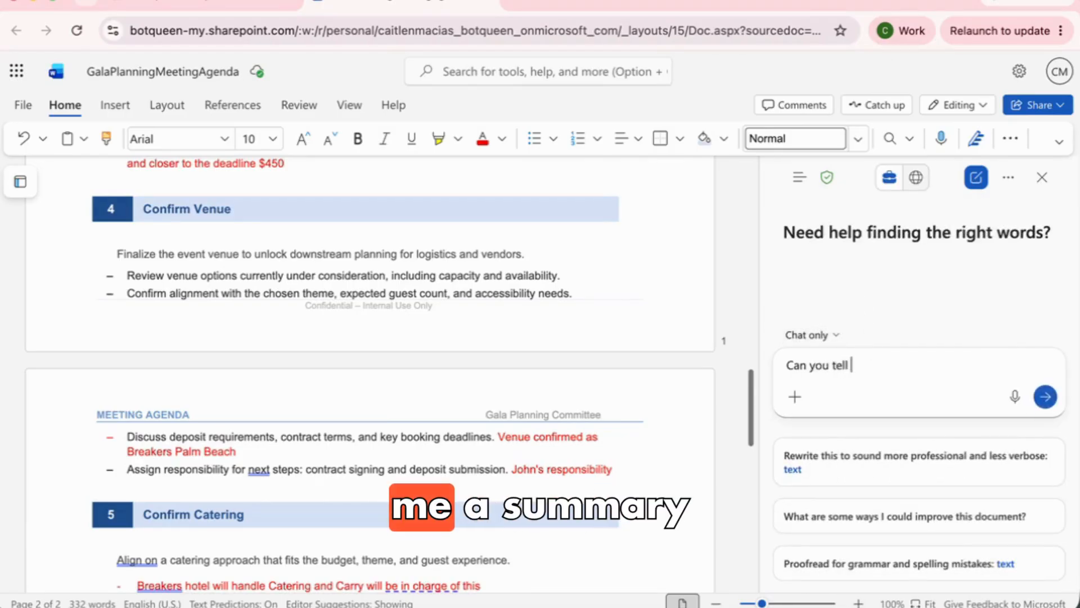
{"action": "type", "text": " me a summa"}
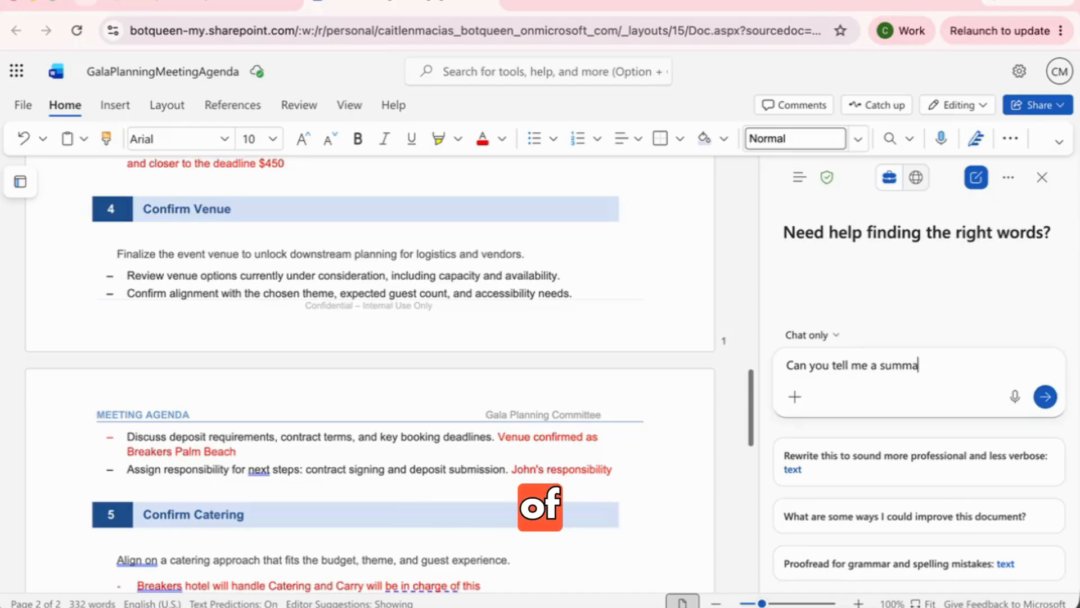
{"action": "type", "text": "ry of this meeting and who is in charge of whwa"}
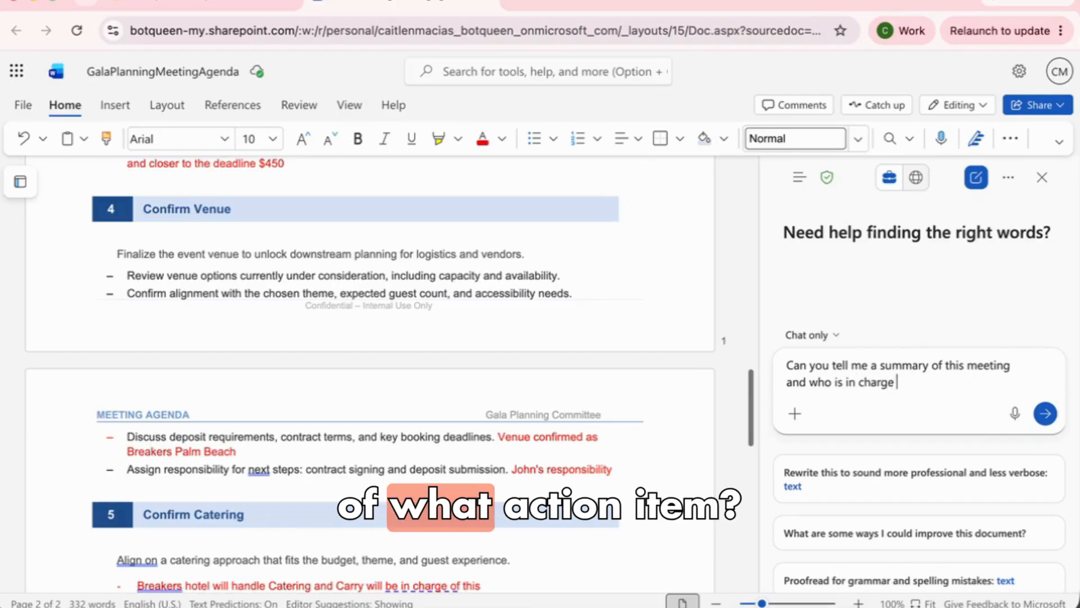
Send the question and read the reply's key decisions, action-items-and-owners table and outstanding work
{"action": "type", "text": "it"}
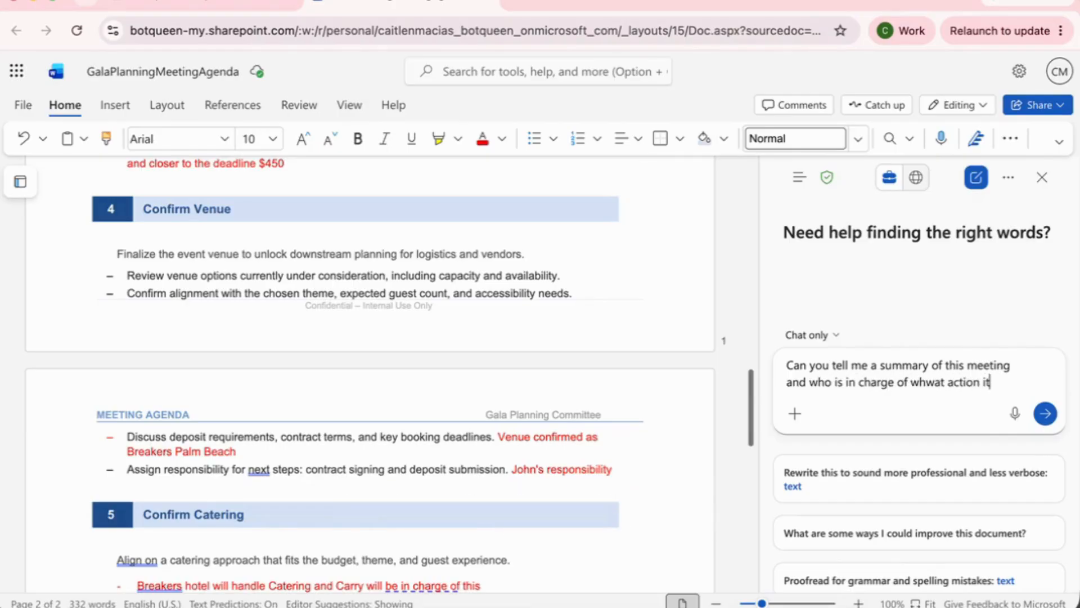
{"action": "key", "text": "Return"}
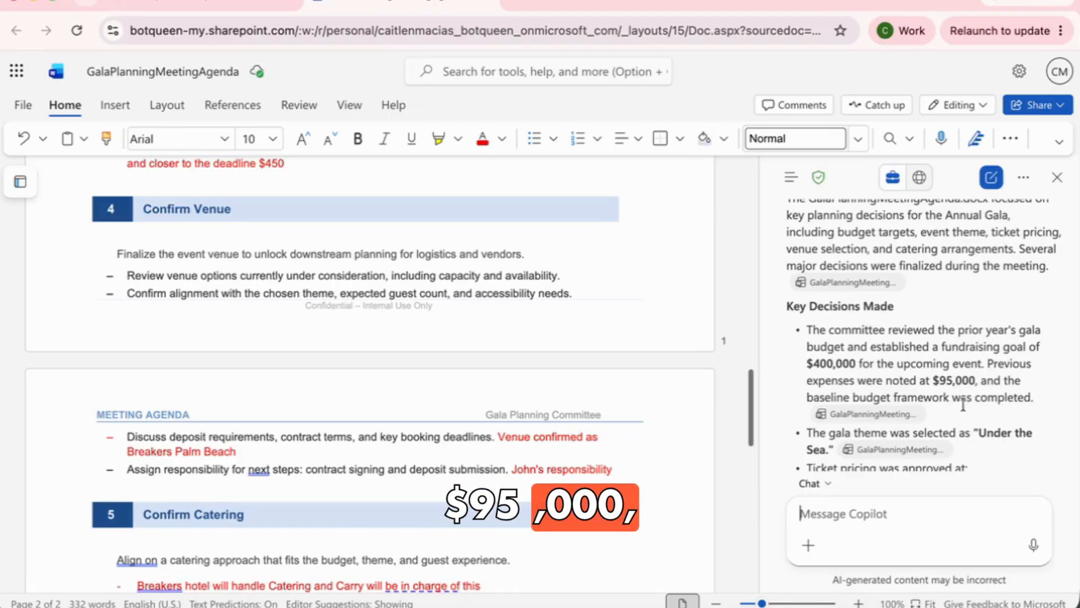
{"action": "scroll", "coordinate": [968, 393], "scroll_direction": "down", "scroll_amount": 3}
{"action": "scroll", "coordinate": [962, 401], "scroll_direction": "down", "scroll_amount": 1}
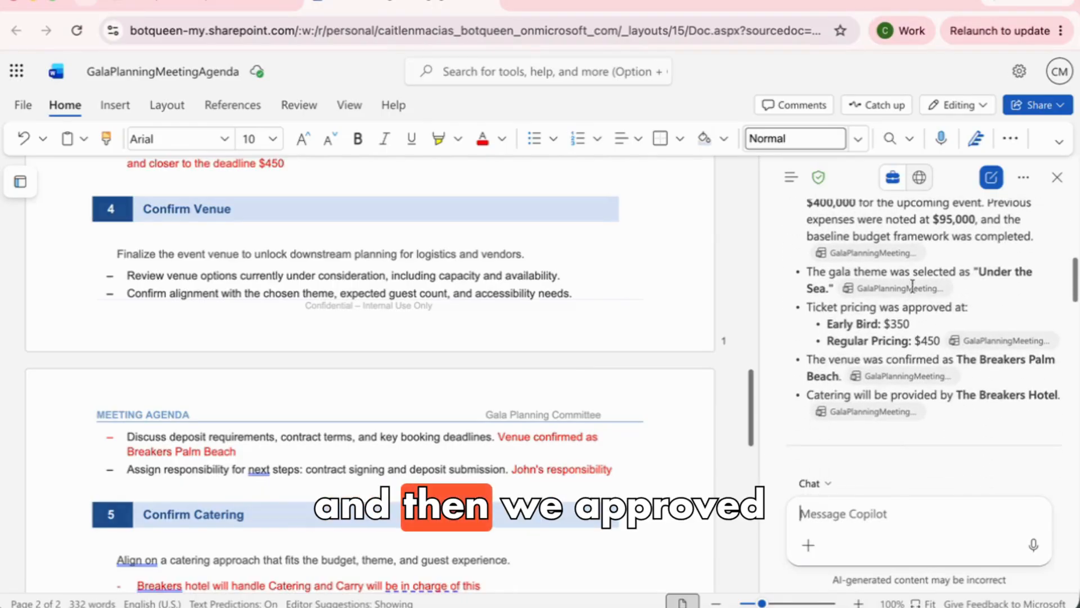
{"action": "scroll", "coordinate": [925, 390], "scroll_direction": "down", "scroll_amount": 5}
{"action": "scroll", "coordinate": [925, 390], "scroll_direction": "down", "scroll_amount": 3}
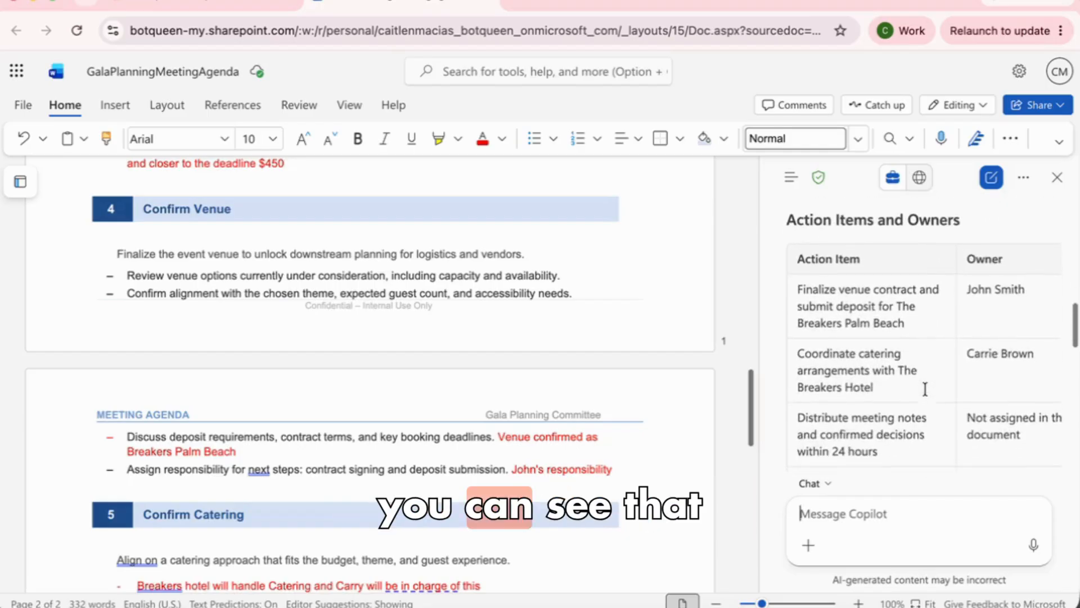
{"action": "scroll", "coordinate": [925, 384], "scroll_direction": "down", "scroll_amount": 4}
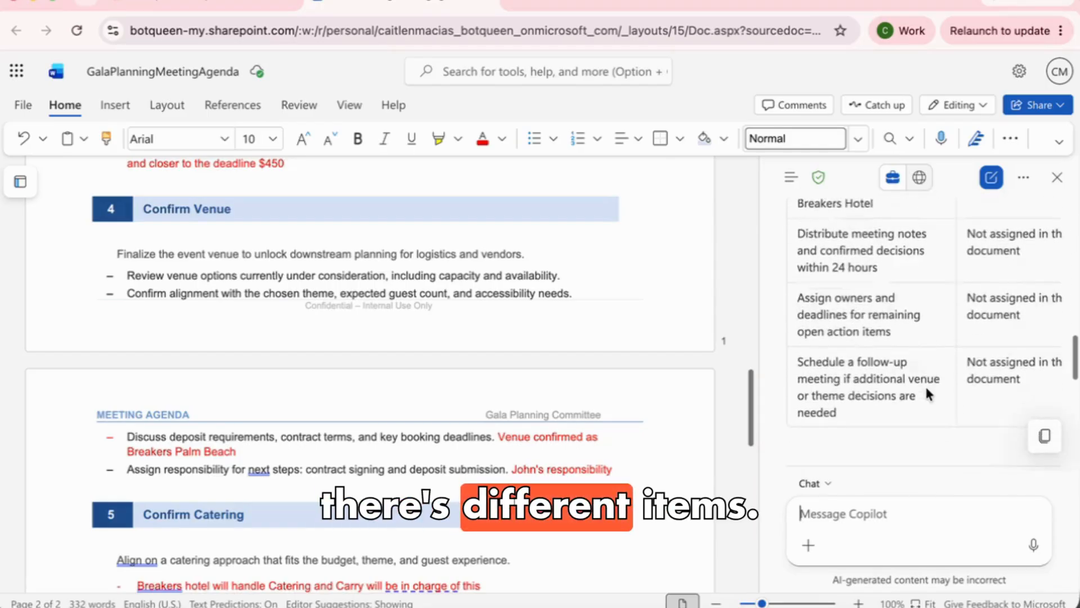
{"action": "scroll", "coordinate": [926, 390], "scroll_direction": "up", "scroll_amount": 5}
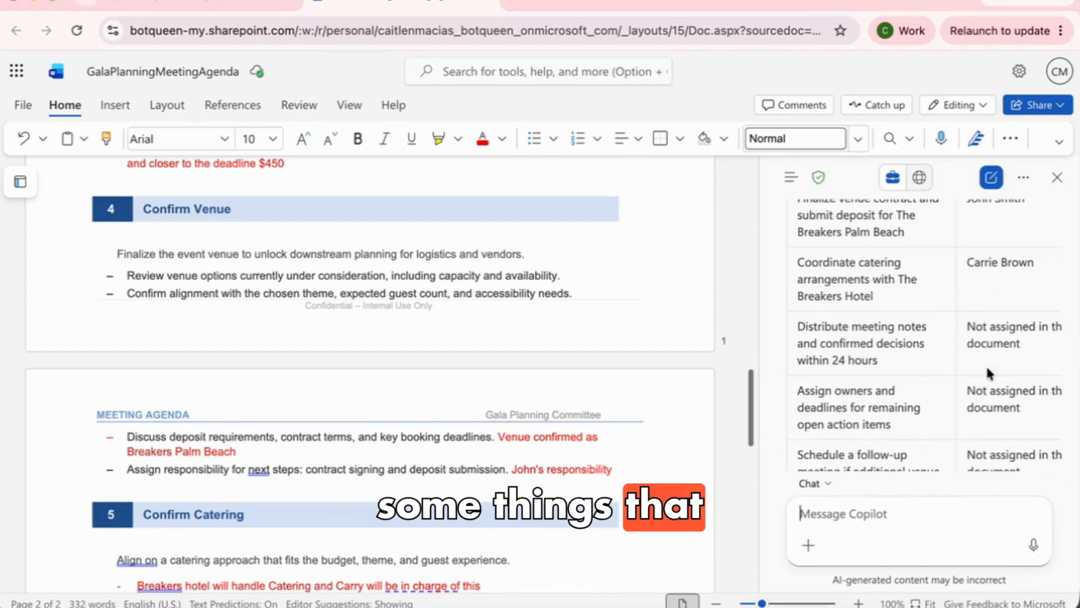
{"action": "scroll", "coordinate": [988, 350], "scroll_direction": "down", "scroll_amount": 3}
{"action": "scroll", "coordinate": [988, 346], "scroll_direction": "down", "scroll_amount": 5}
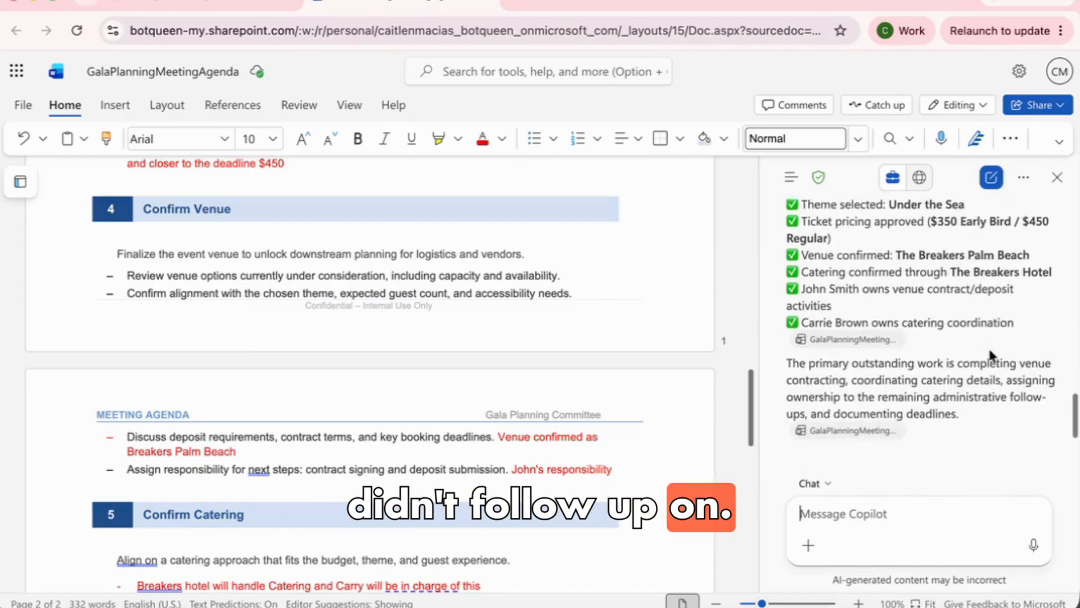
Switch the Copilot pane to Edit mode so it can change the document
{"action": "left_click", "coordinate": [828, 483]}
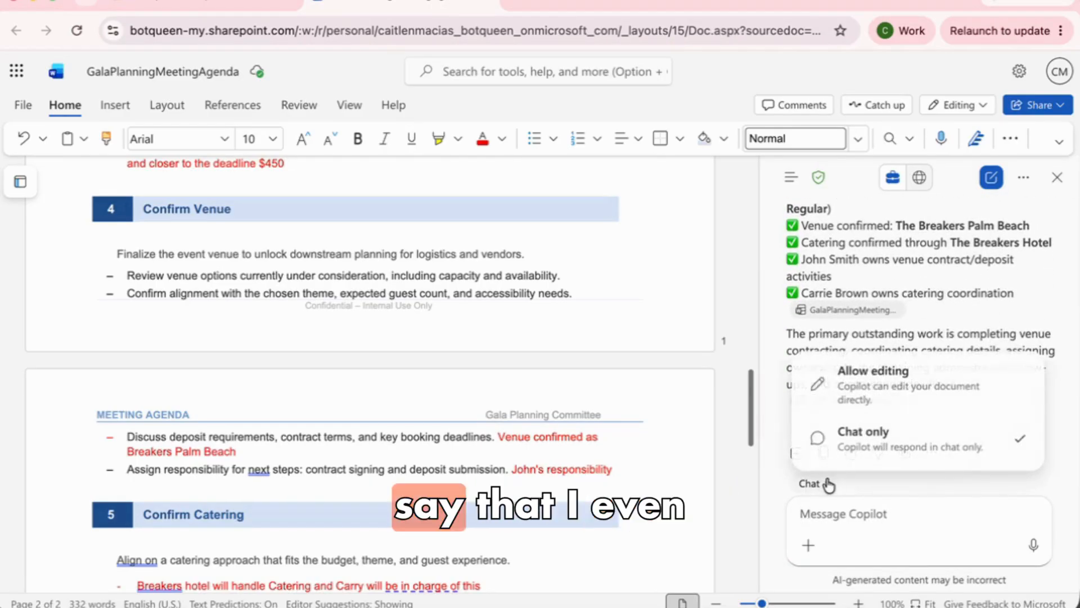
{"action": "left_click", "coordinate": [895, 392]}
{"action": "scroll", "coordinate": [562, 422], "scroll_direction": "up", "scroll_amount": 15}
{"action": "scroll", "coordinate": [561, 426], "scroll_direction": "up", "scroll_amount": 3}
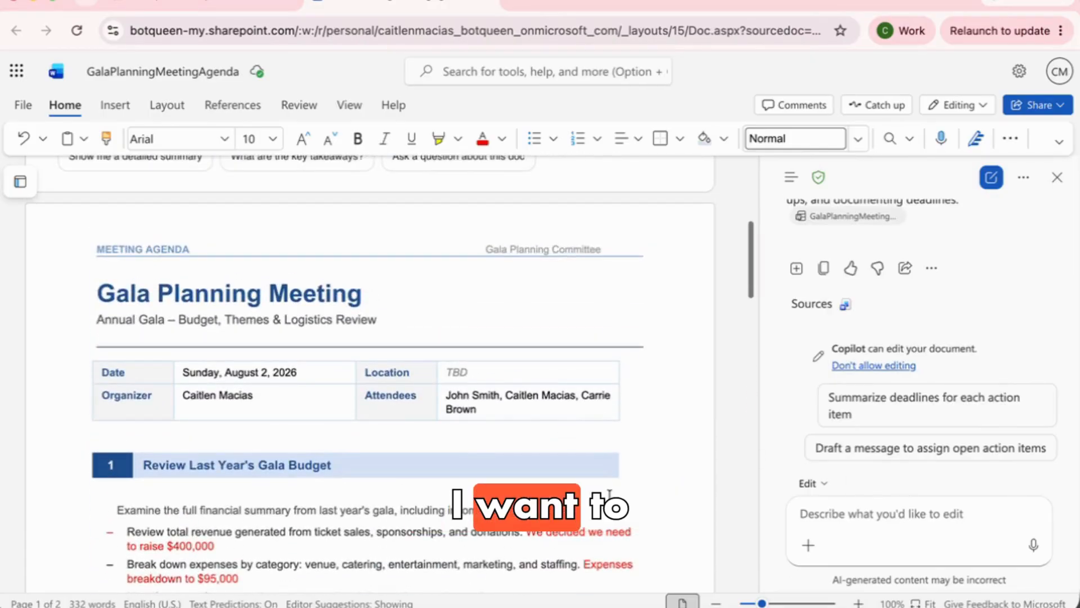
{"action": "scroll", "coordinate": [566, 529], "scroll_direction": "down", "scroll_amount": 3}
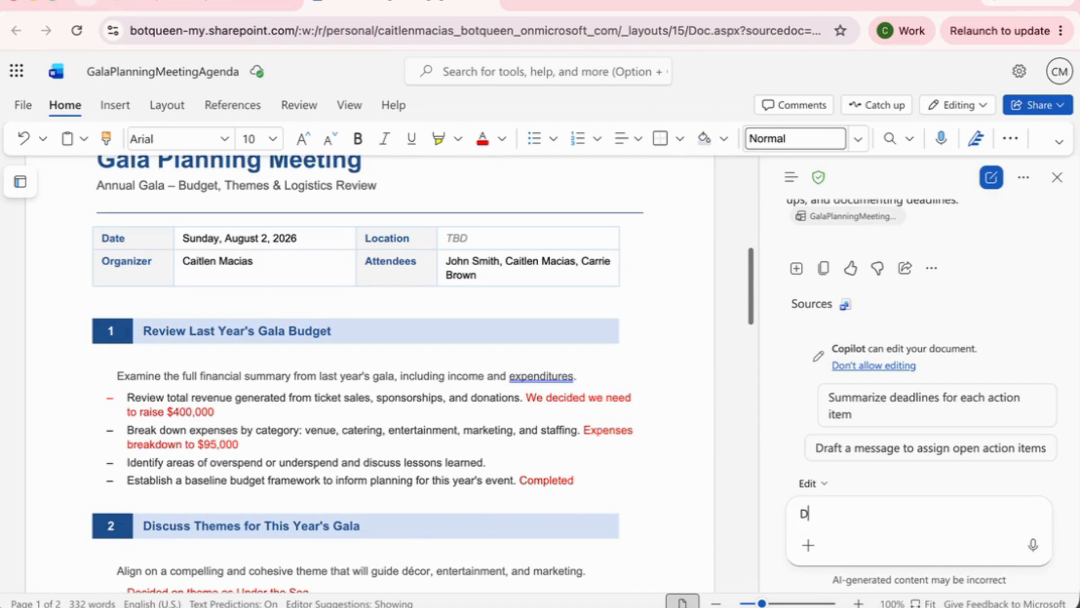
Have Copilot delete the entire bullet below the $95,000 expenses line
{"action": "type", "text": "ne "}
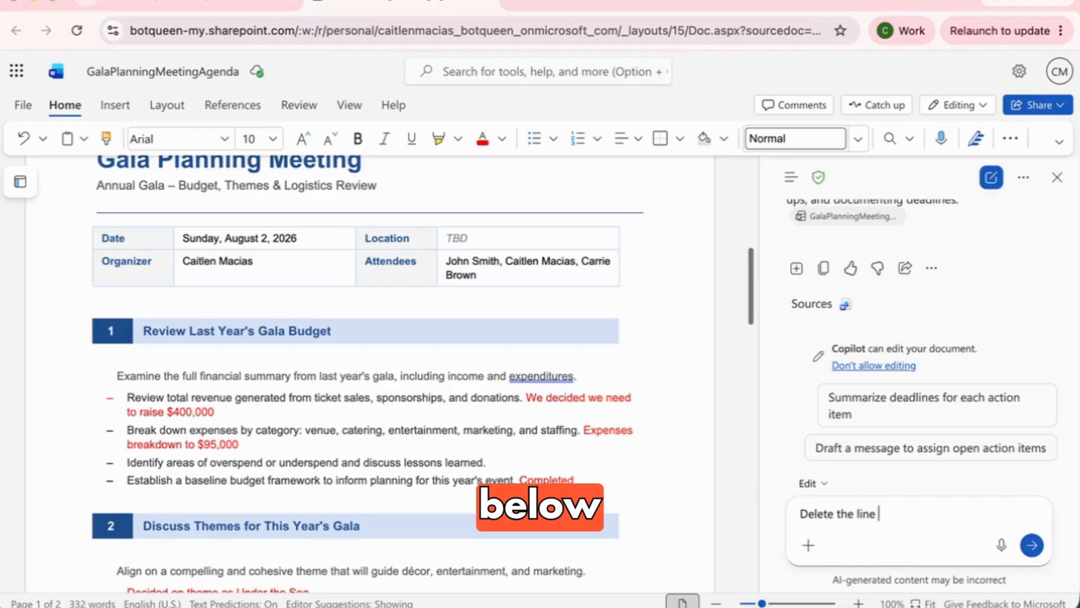
{"action": "type", "text": "below the"}
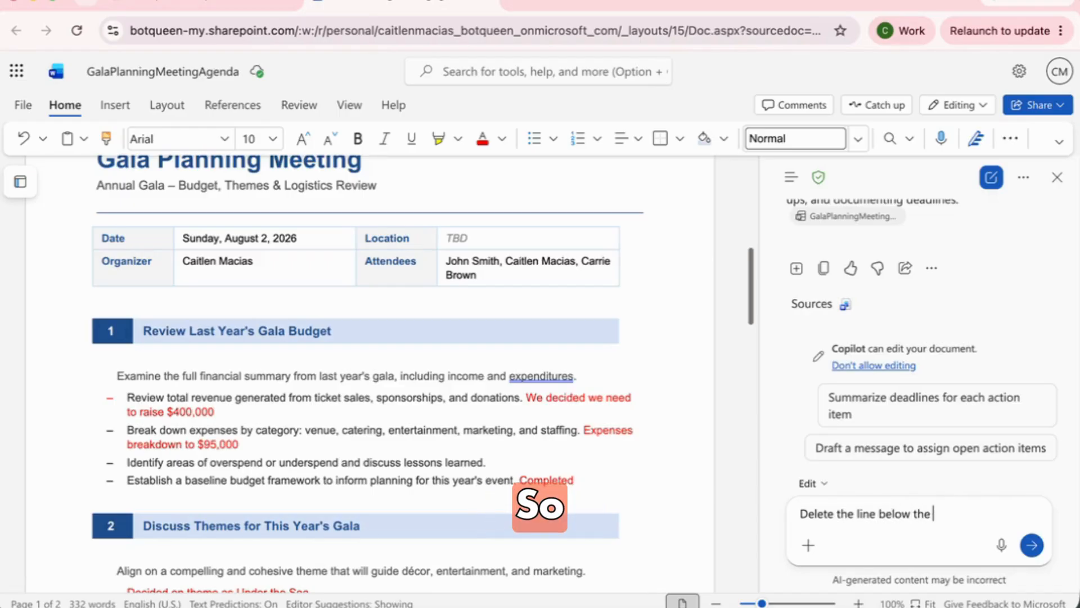
{"action": "type", "text": " $9"}
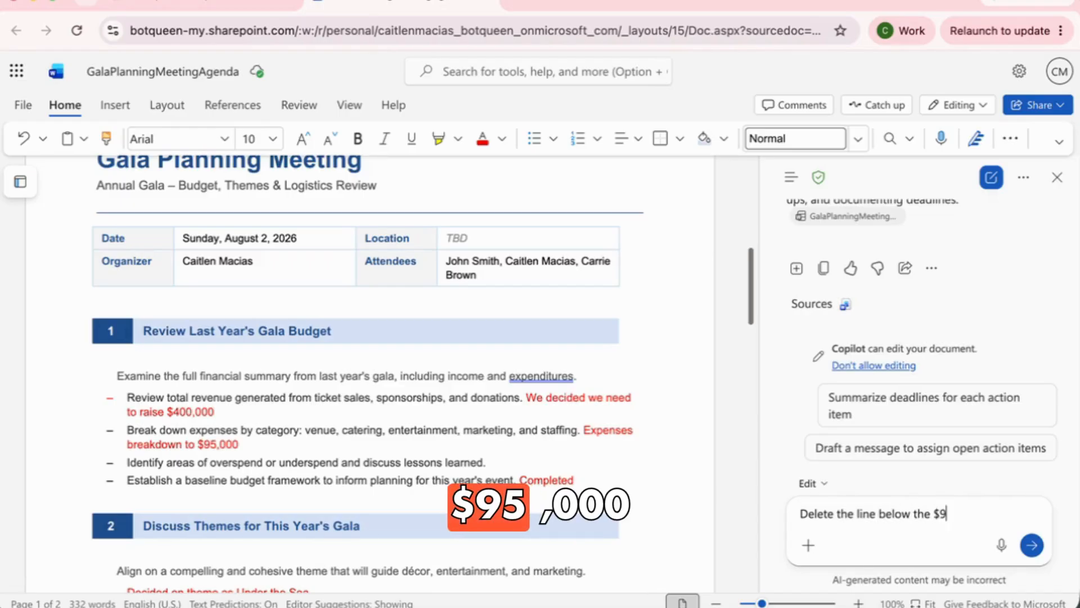
{"action": "type", "text": "5,000 of e"}
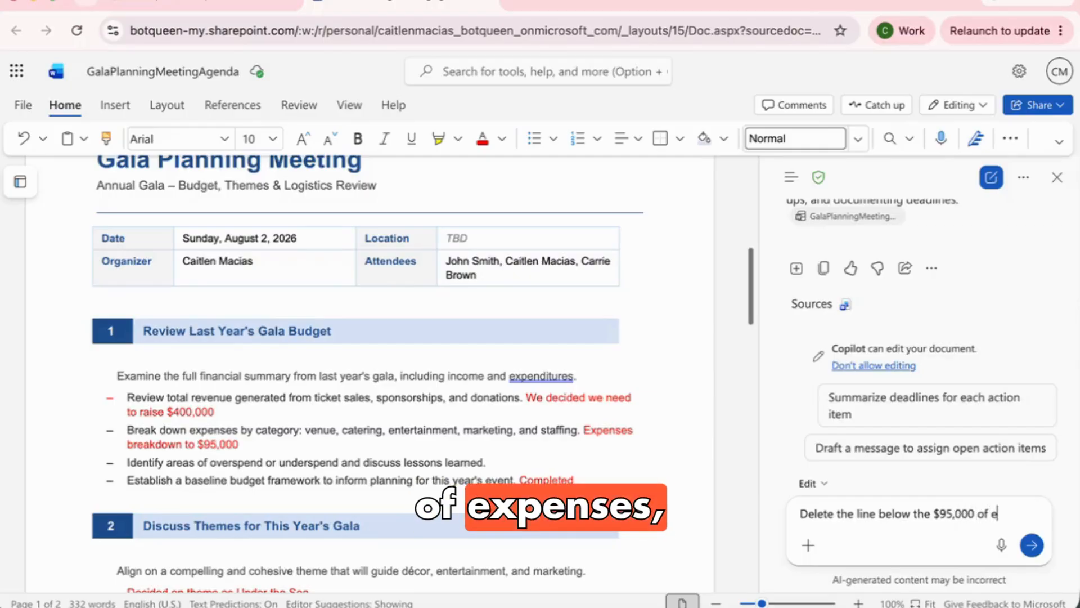
{"action": "type", "text": "xpenses. Entire but"}
{"action": "key", "text": "BackSpace"}
{"action": "type", "text": "llet."}
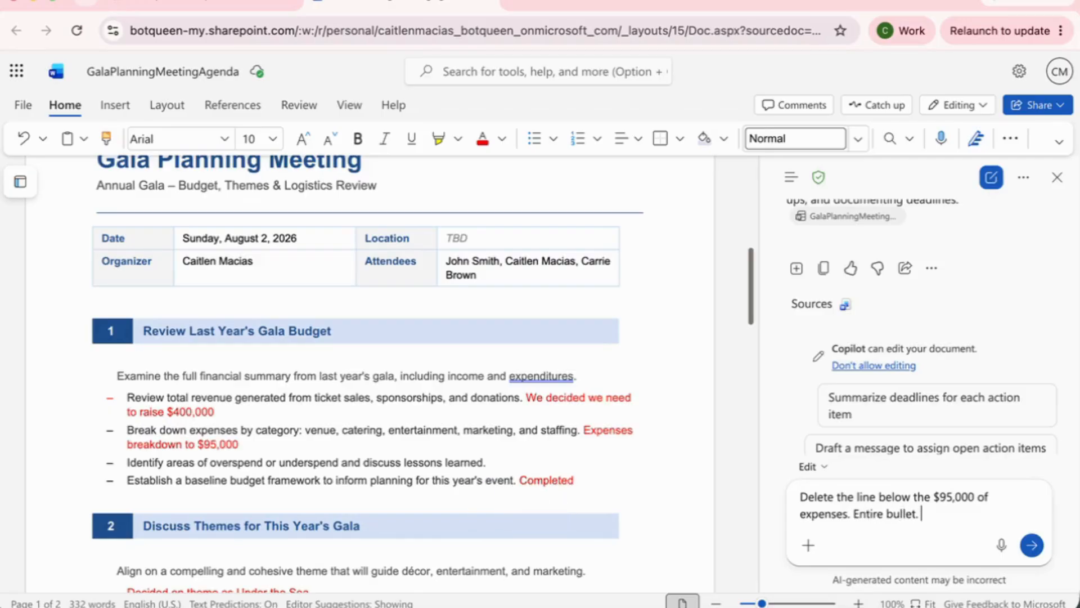
{"action": "key", "text": "Return"}
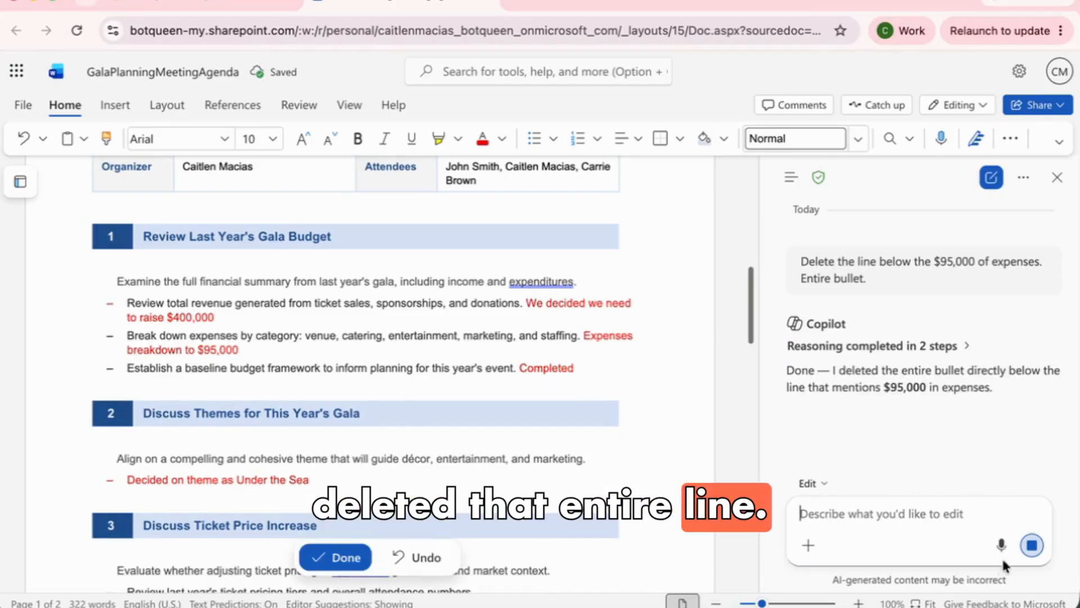
{"action": "type", "text": "I want to change the"}
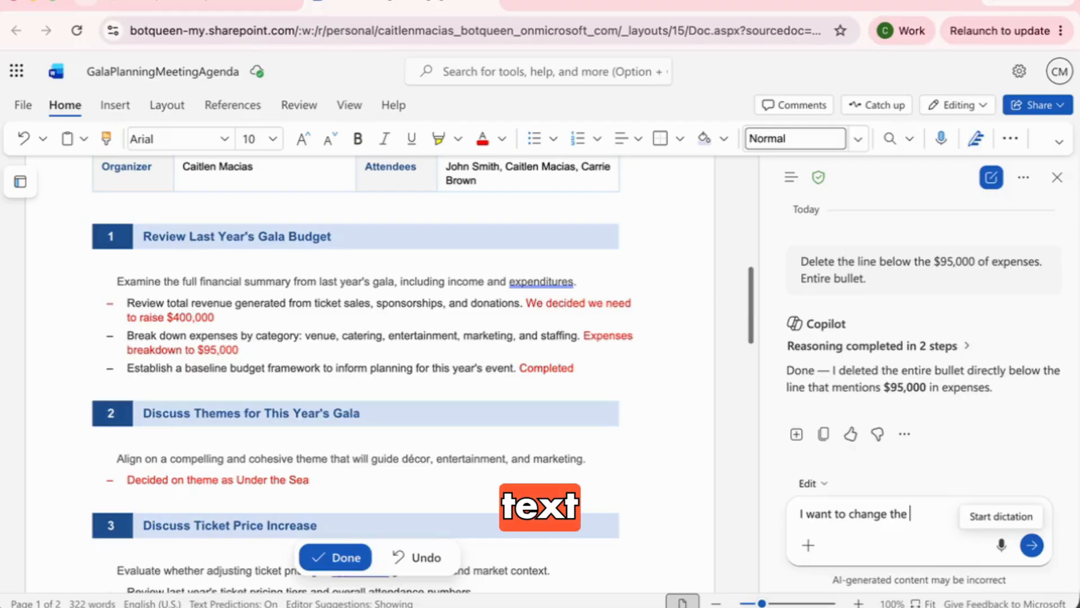
{"action": "type", "text": " text fr"}
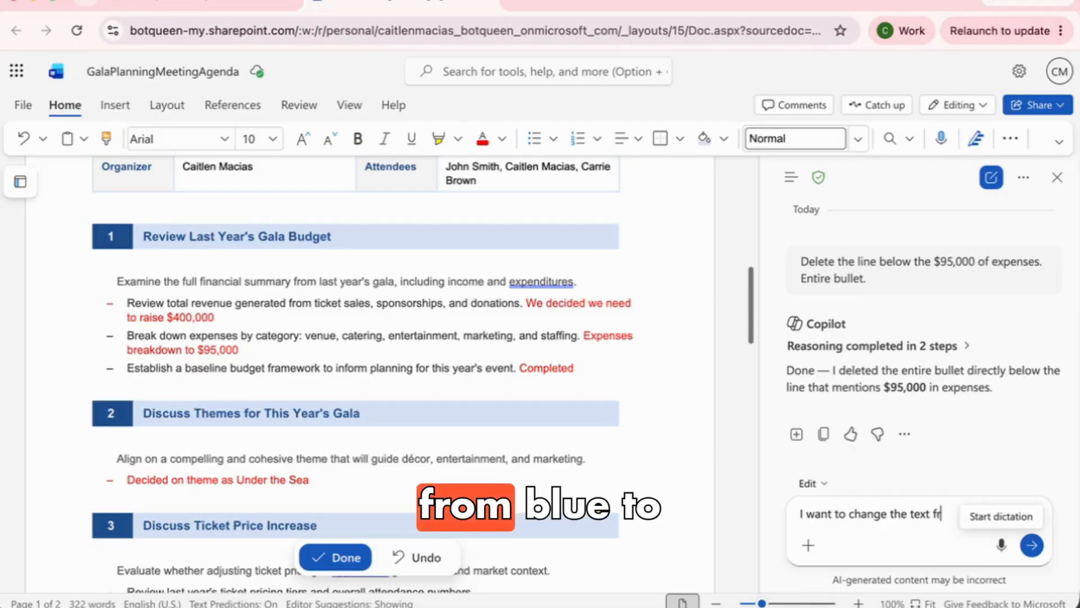
{"action": "type", "text": "om"}
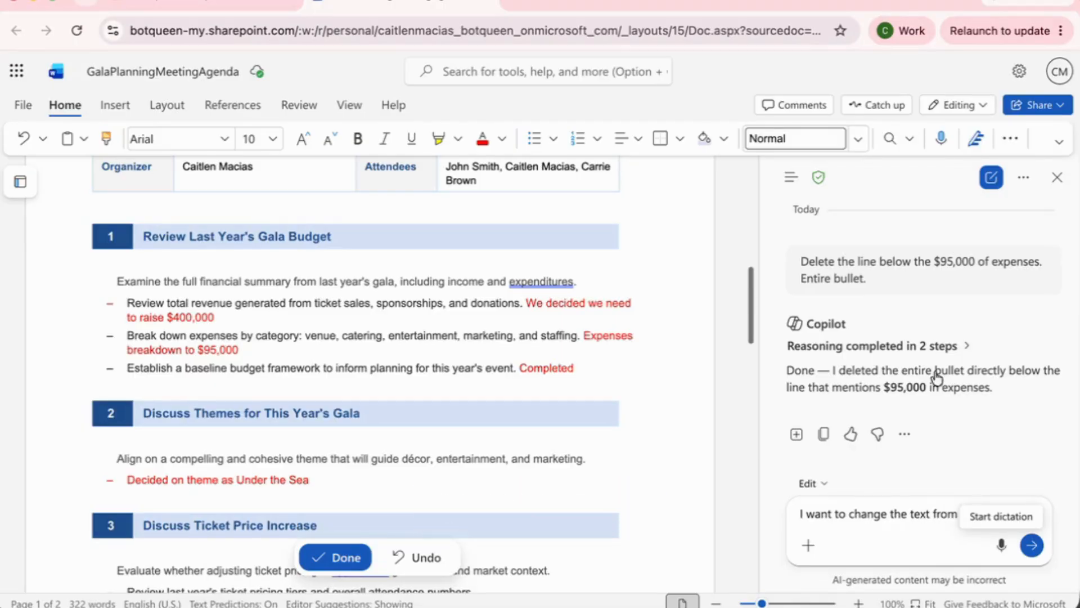
{"action": "type", "text": " Blue "}
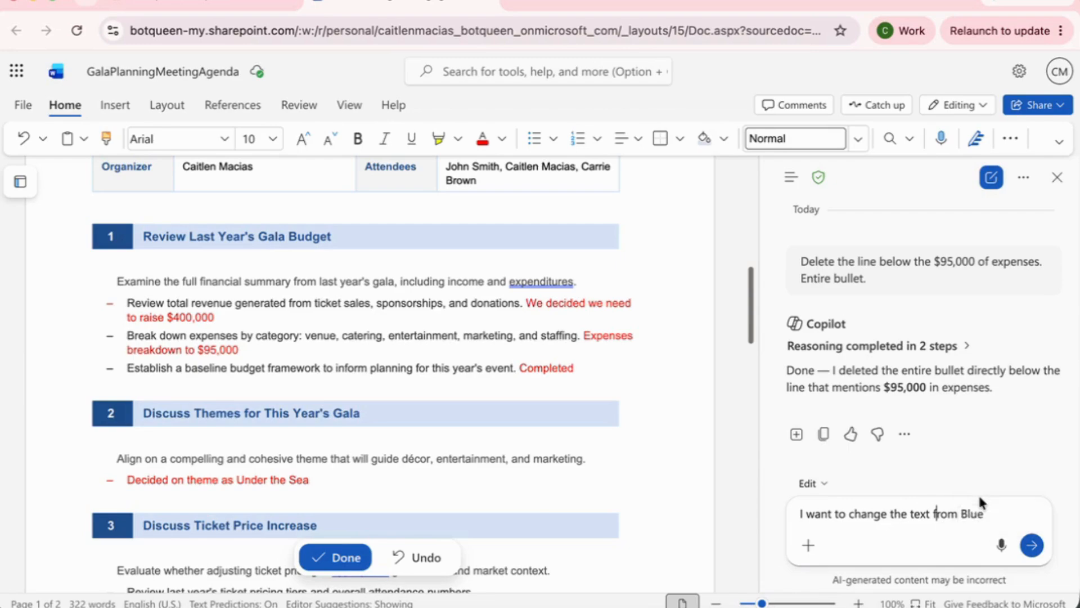
{"action": "type", "text": "the black"}
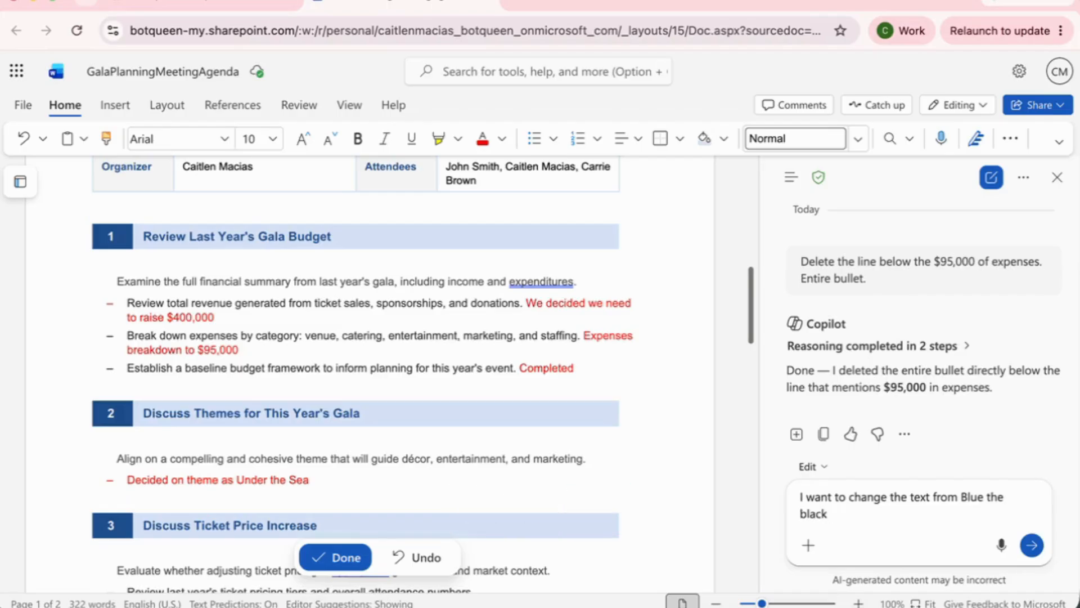
{"action": "type", "text": " on the lines for each"}
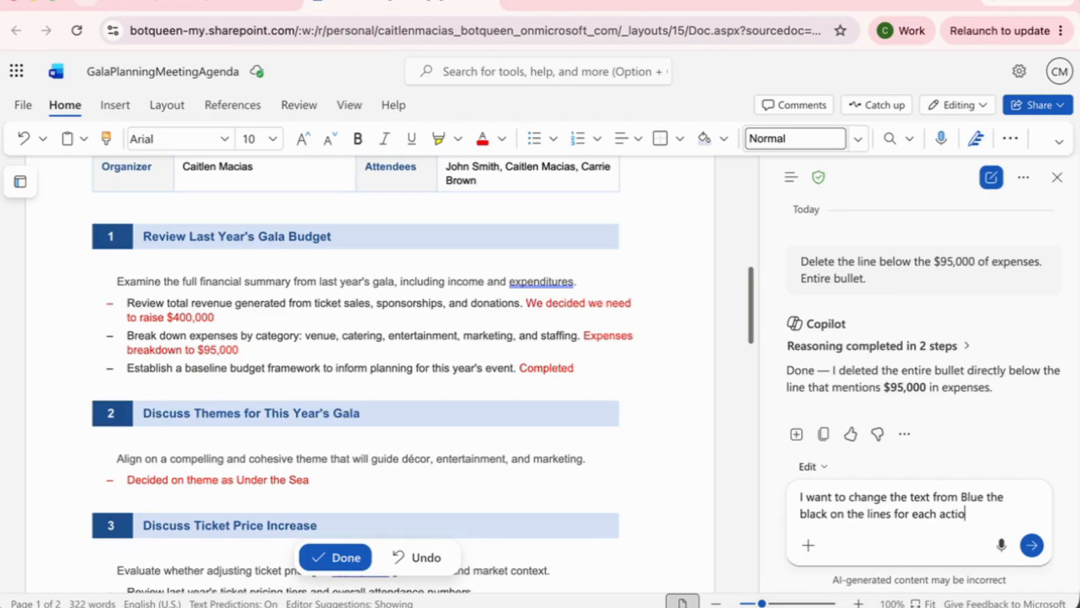
Have Copilot recolour the blue text on every action-item line to black
{"action": "type", "text": "action item."}
{"action": "key", "text": "Return"}
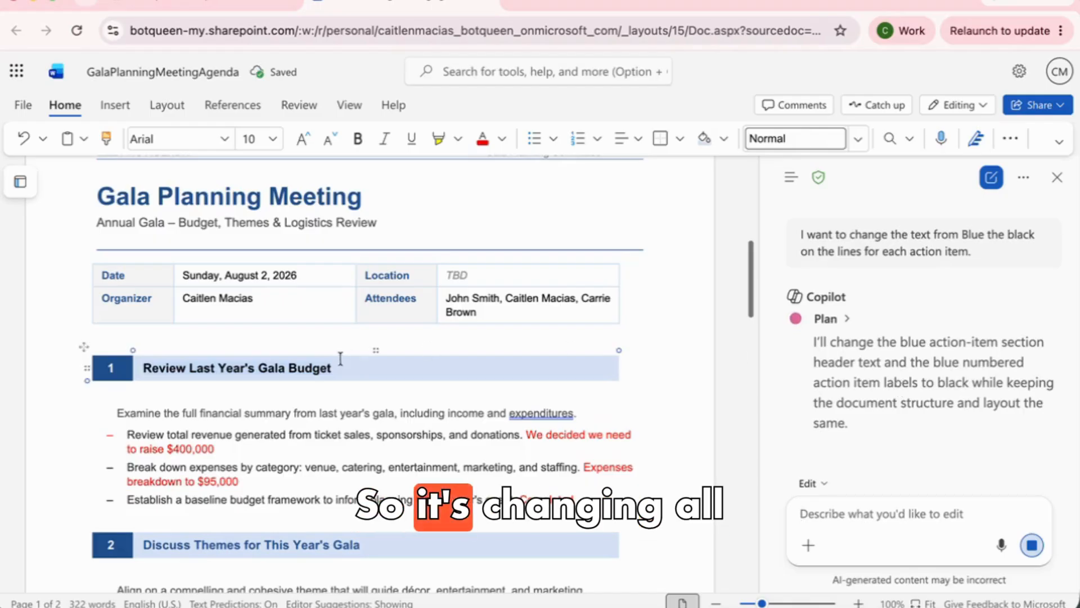
{"action": "scroll", "coordinate": [357, 484], "scroll_direction": "down", "scroll_amount": 4}
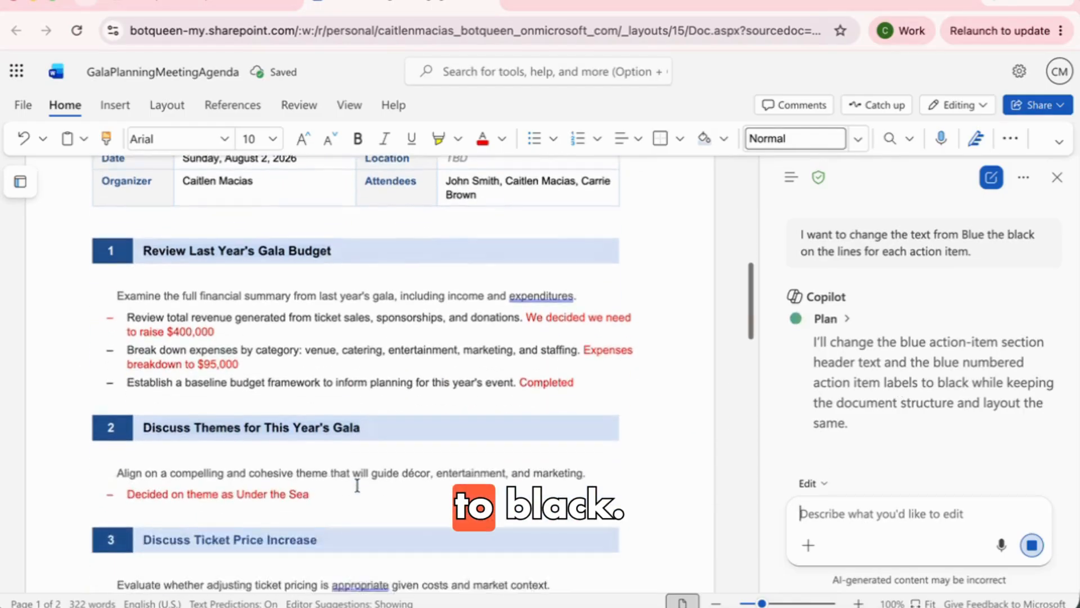
{"action": "scroll", "coordinate": [357, 484], "scroll_direction": "down", "scroll_amount": 3}
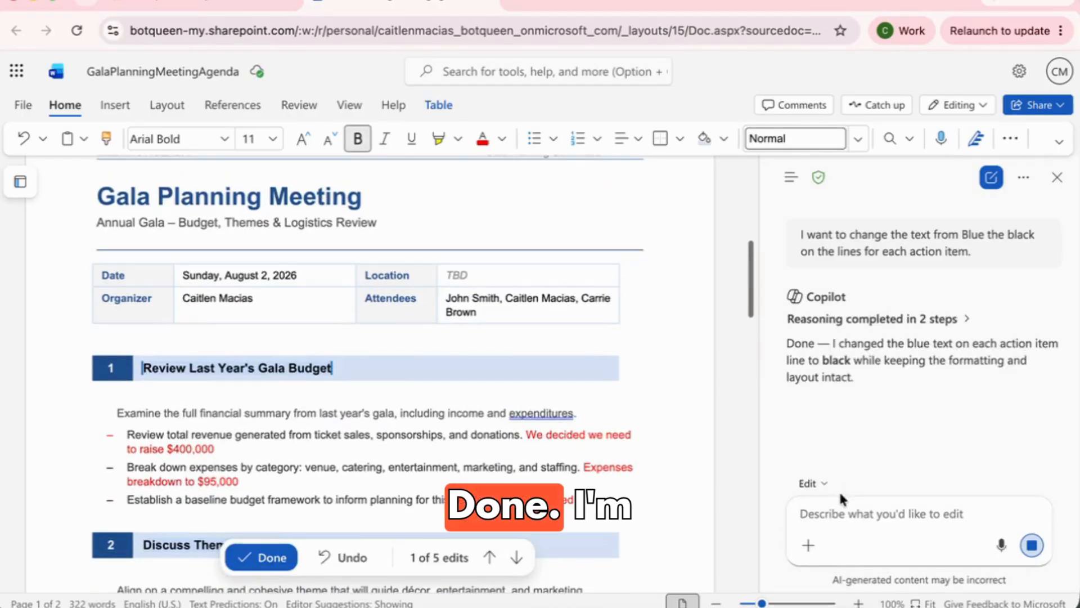
In Chat only mode, request an email to both attendees summarizing the meeting and their next steps
{"action": "left_click", "coordinate": [812, 484]}
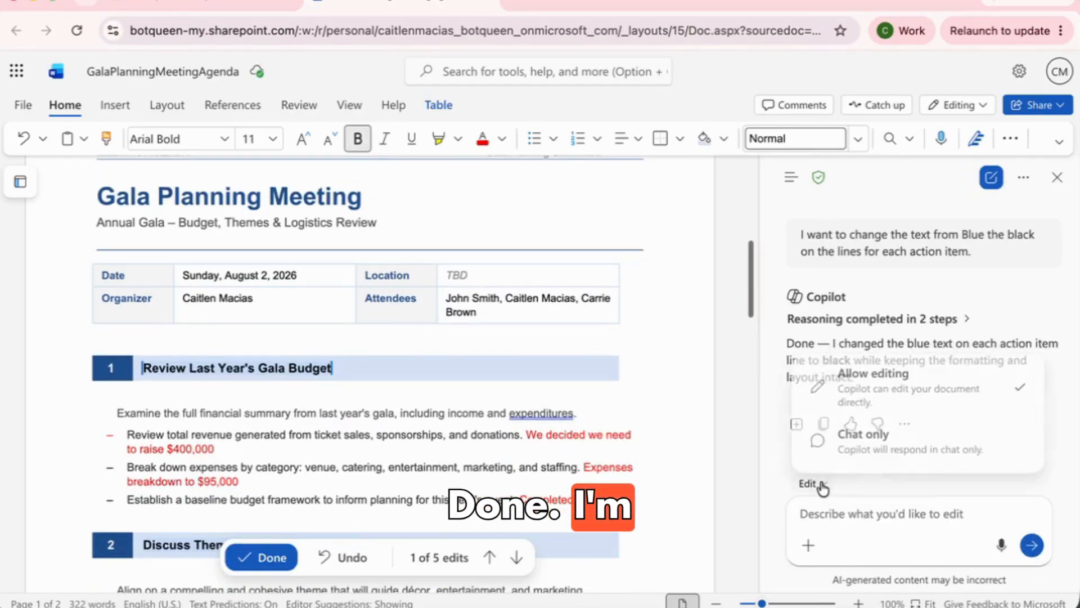
{"action": "left_click", "coordinate": [866, 443]}
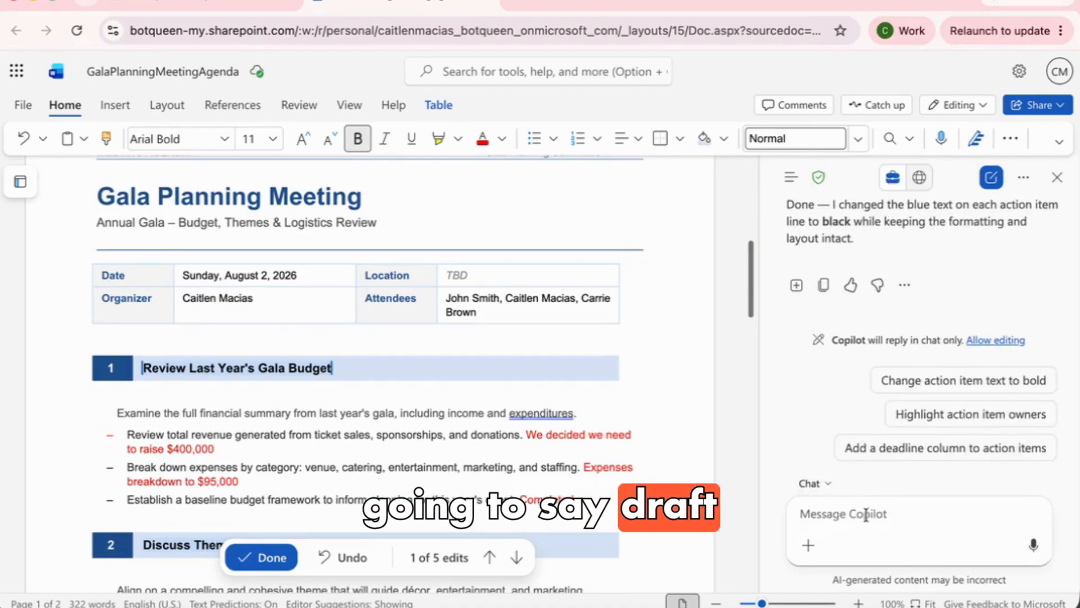
{"action": "type", "text": "Draft an email to J"}
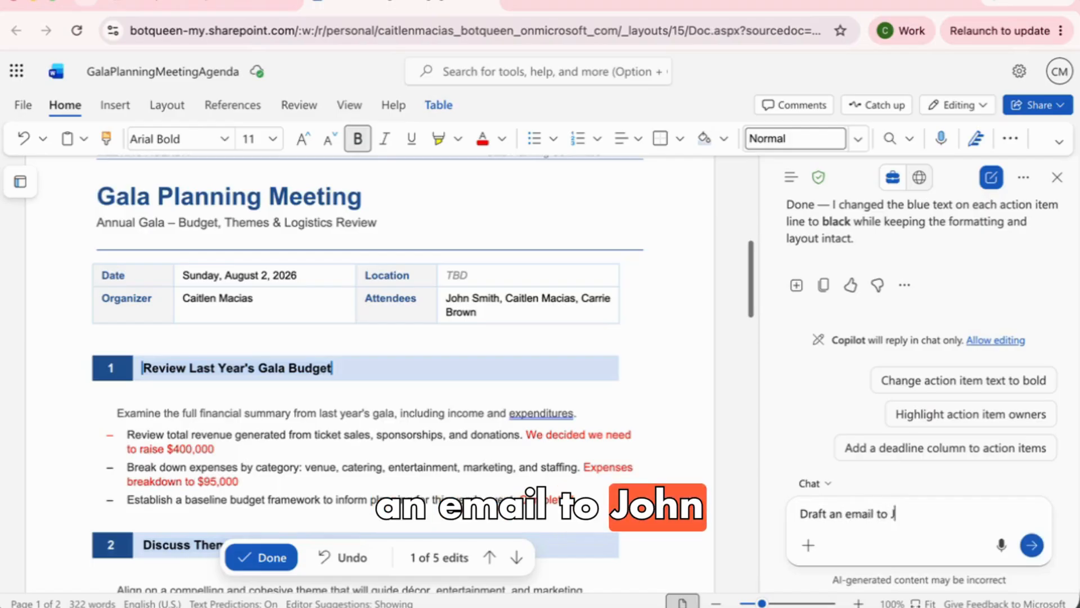
{"action": "type", "text": "ohn and Carry wi"}
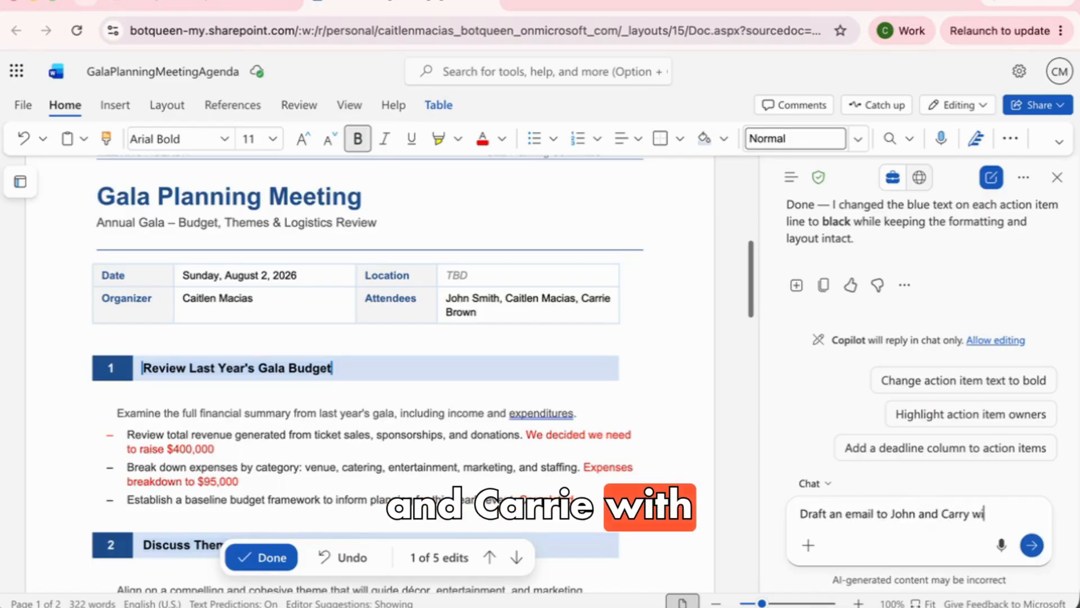
{"action": "type", "text": "th a summary of"}
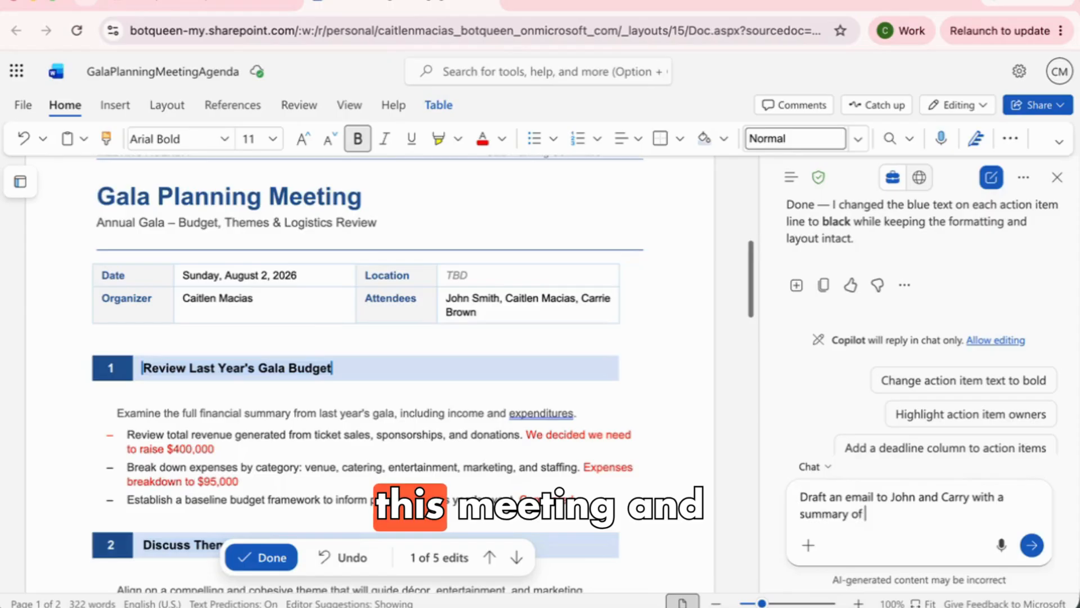
{"action": "type", "text": " this meeting an"}
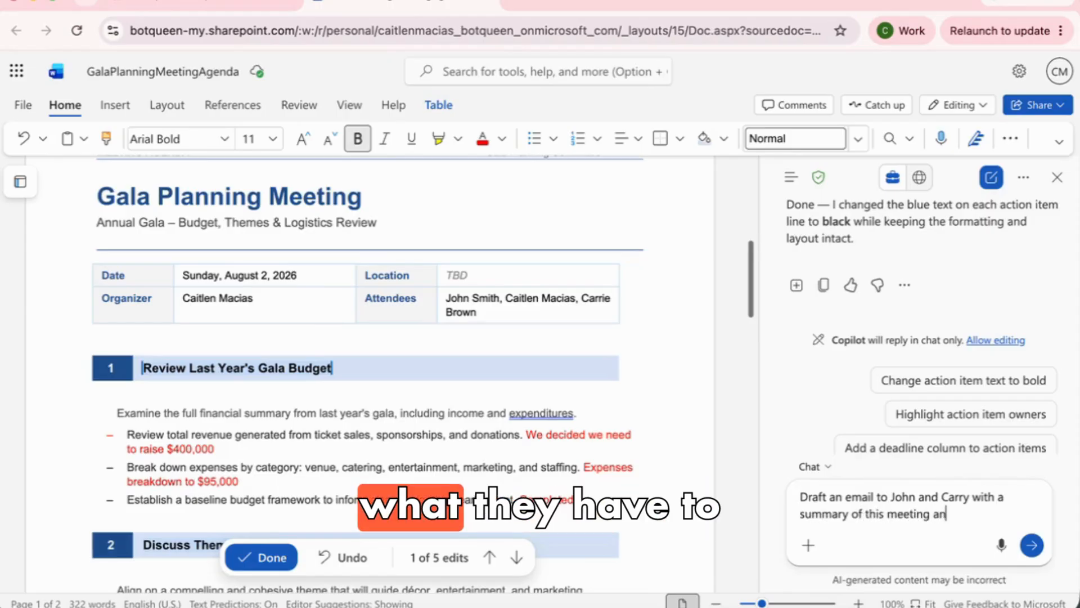
{"action": "type", "text": "d what they have to do next."}
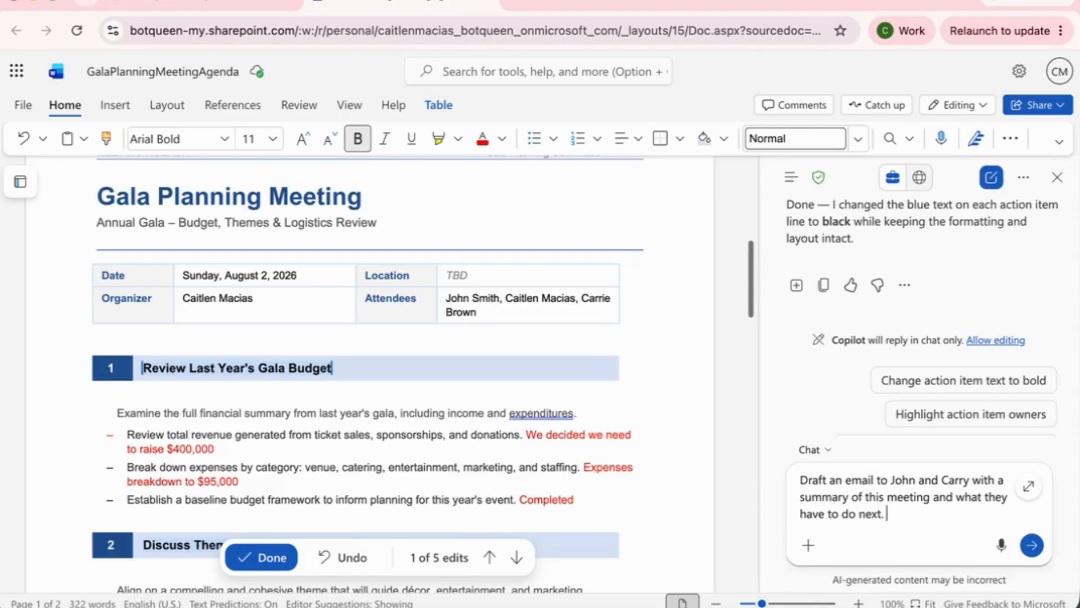
{"action": "key", "text": "Return"}
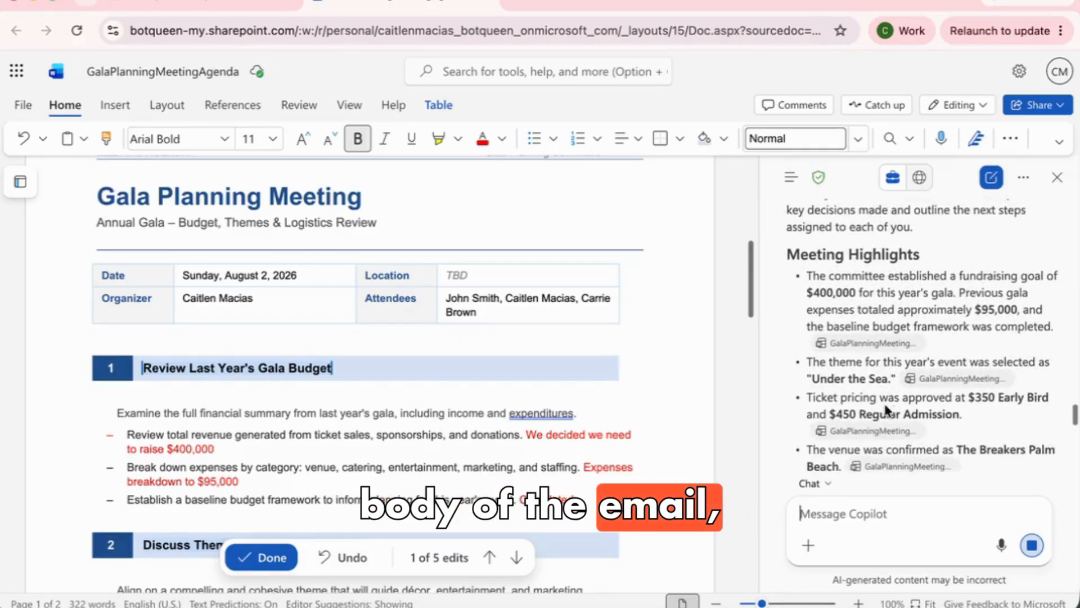
Review the drafted summary email, then accept the pending agenda edits with Done
{"action": "mouse_move", "coordinate": [914, 270]}
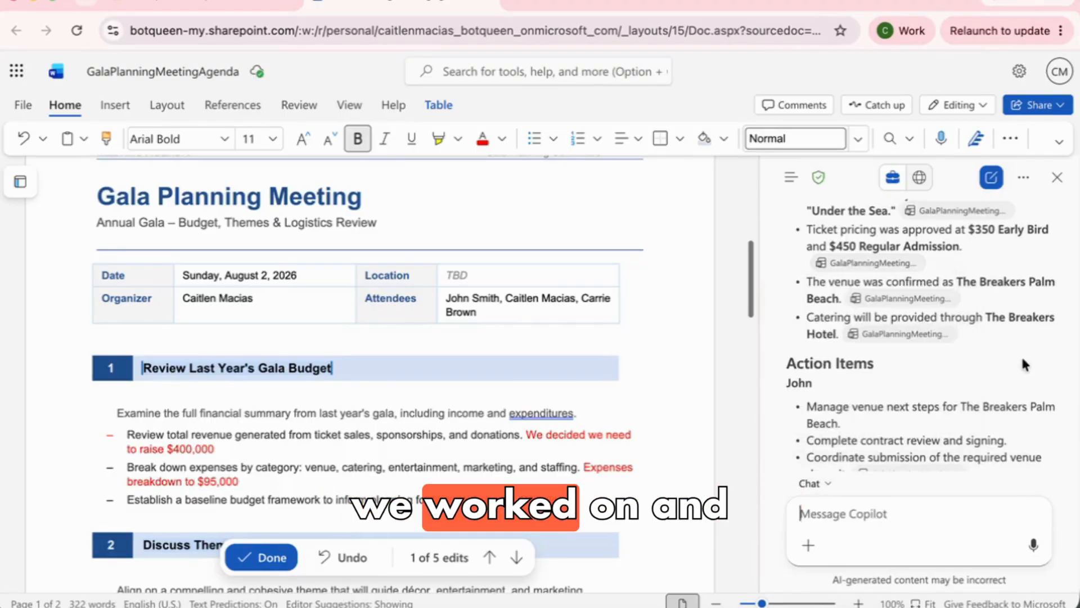
{"action": "scroll", "coordinate": [995, 377], "scroll_direction": "down", "scroll_amount": 10}
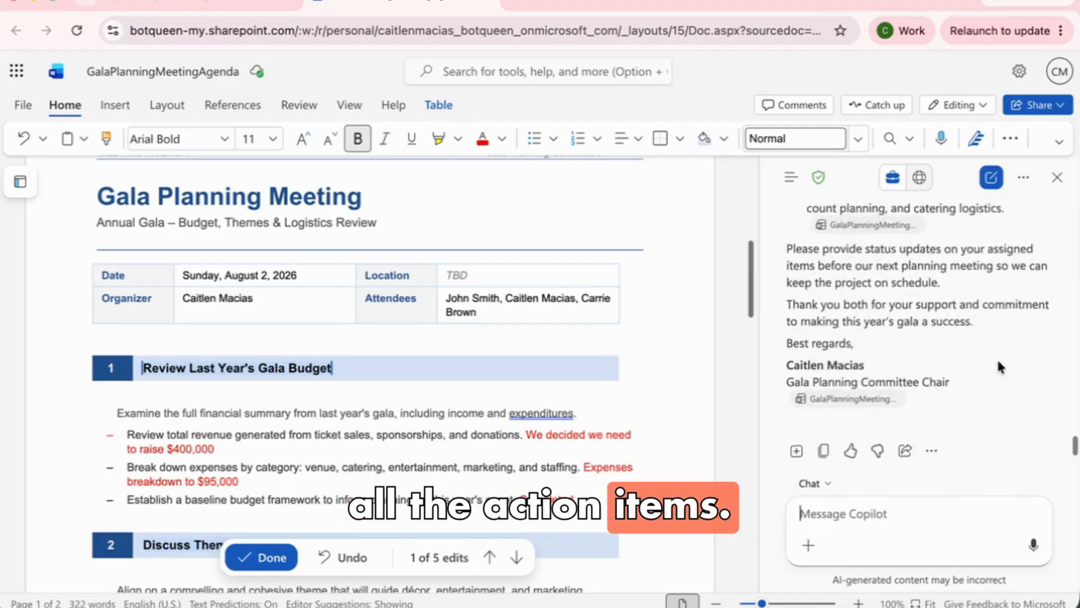
{"action": "scroll", "coordinate": [997, 357], "scroll_direction": "up", "scroll_amount": 2}
{"action": "scroll", "coordinate": [994, 355], "scroll_direction": "down", "scroll_amount": 2}
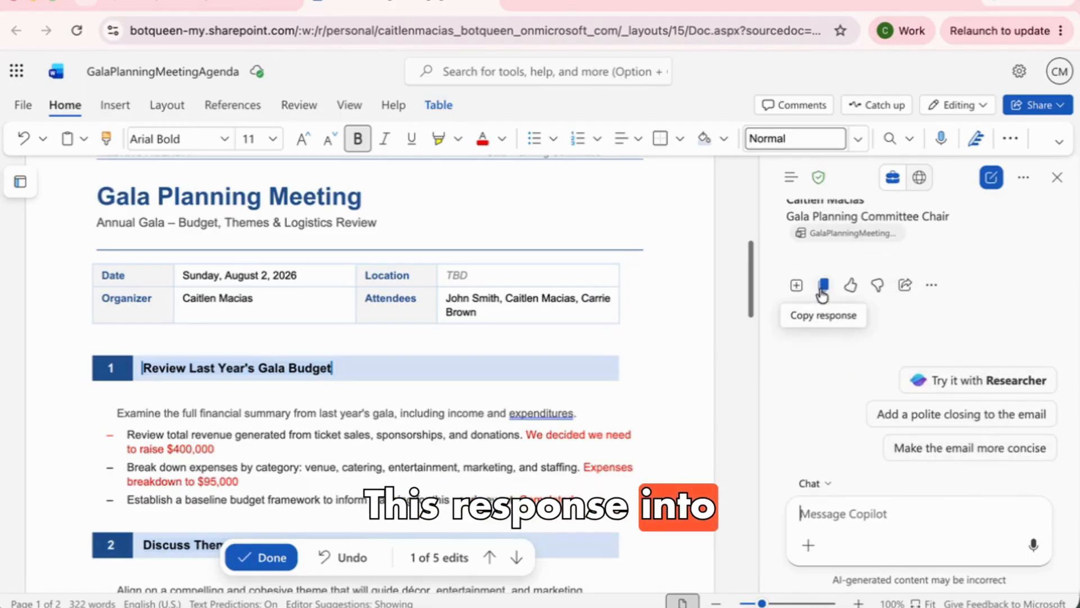
{"action": "scroll", "coordinate": [882, 323], "scroll_direction": "up", "scroll_amount": 10}
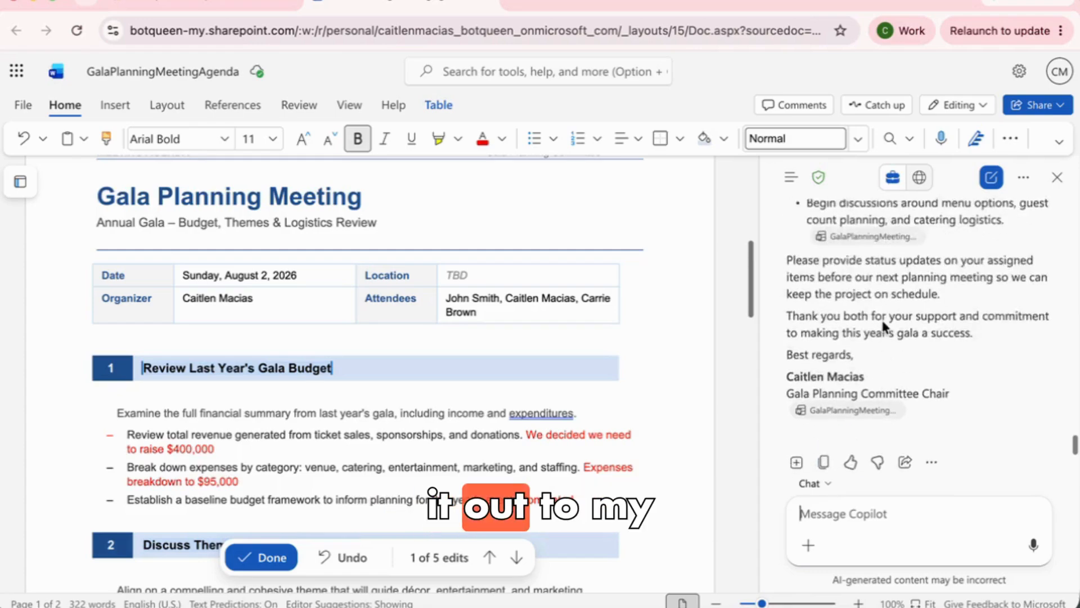
{"action": "scroll", "coordinate": [884, 326], "scroll_direction": "up", "scroll_amount": 3}
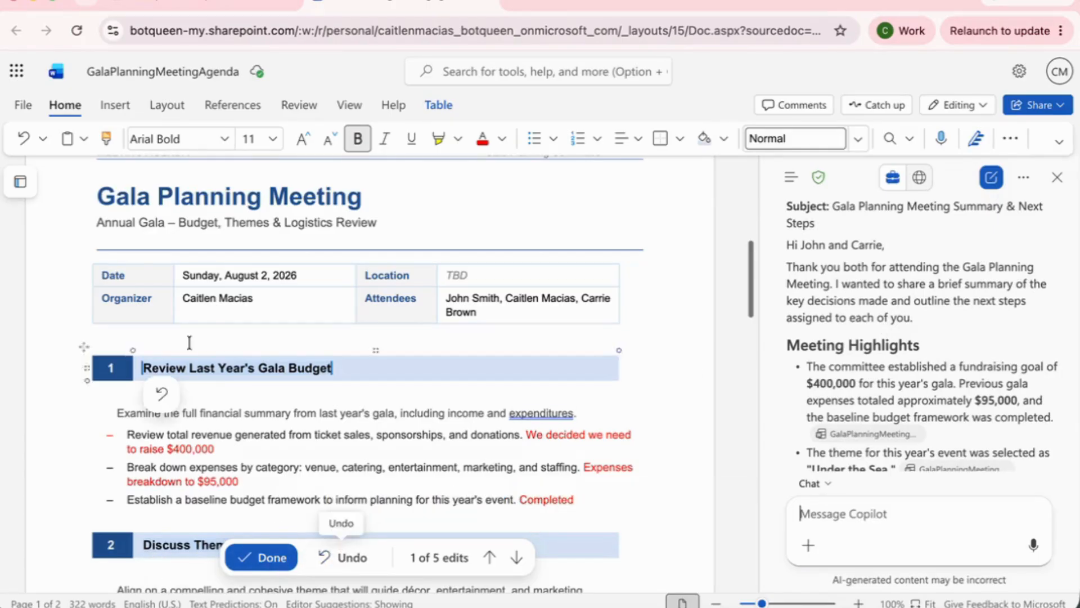
{"action": "left_click", "coordinate": [264, 559]}
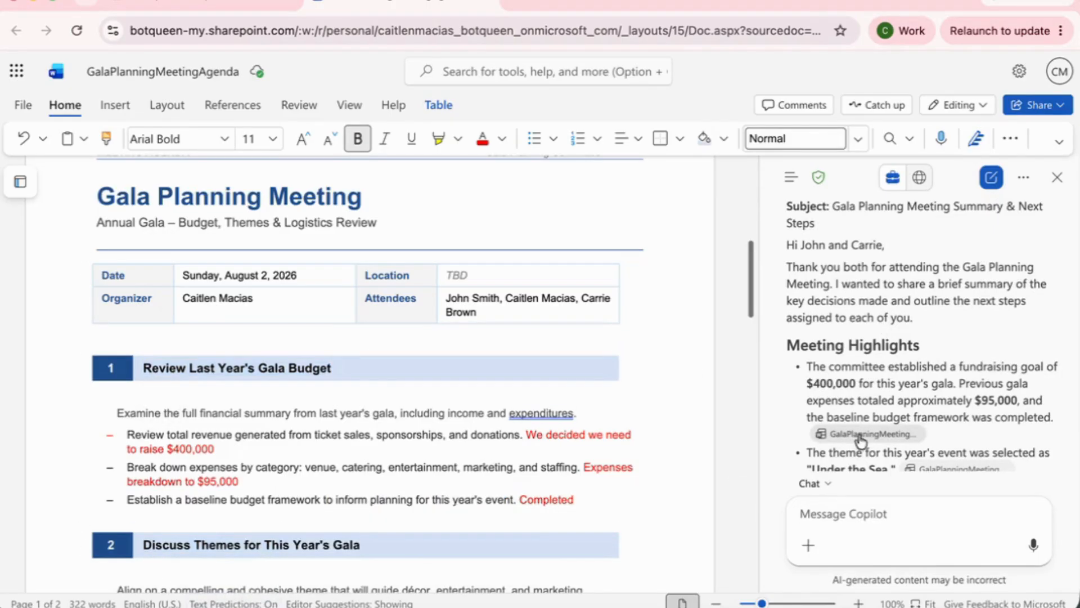
{"action": "mouse_move", "coordinate": [860, 439]}
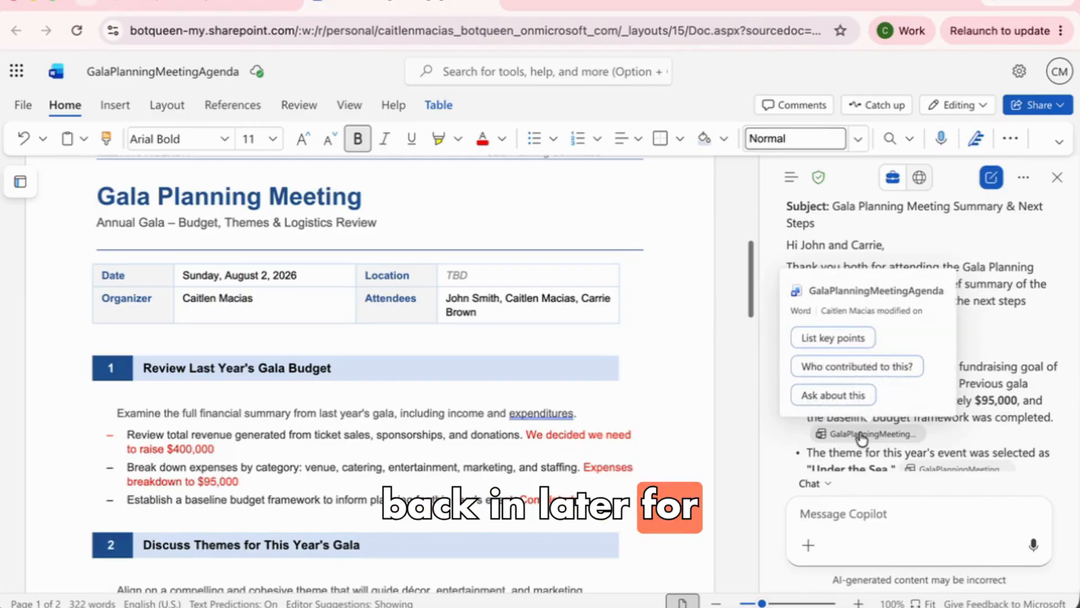